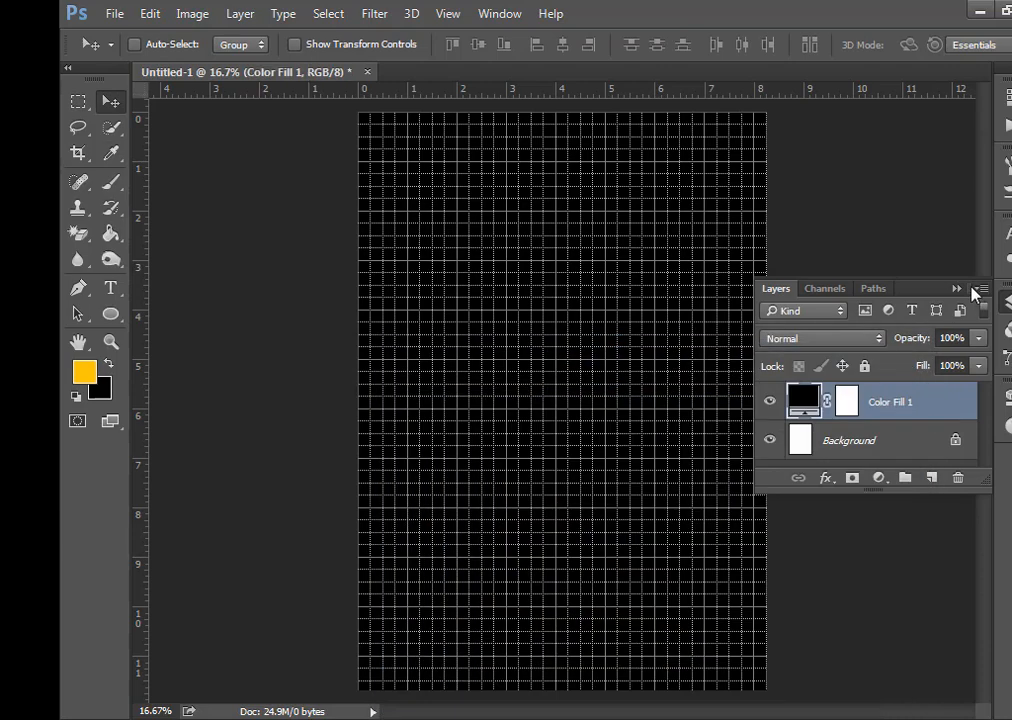
- Duplicate the black Color Fill layer and hide the grid over the page
{"action": "left_click", "coordinate": [962, 289]}
{"action": "key", "text": "ctrl+j"}
{"action": "key", "text": "ctrl+apostrophe"}
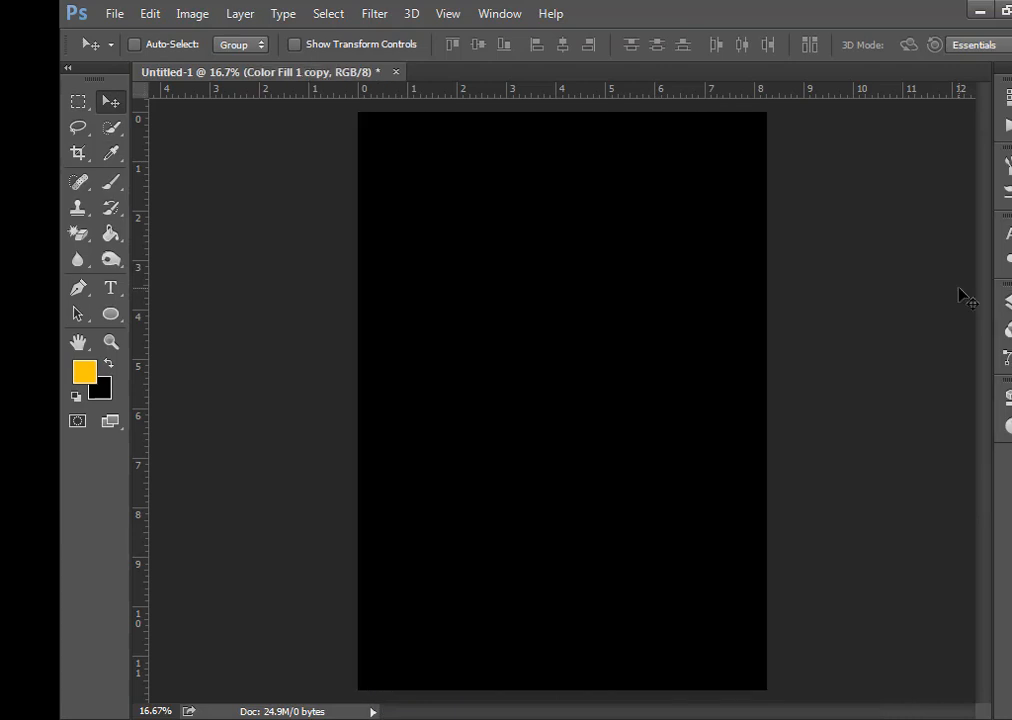
{"action": "key", "text": "ctrl+minus"}
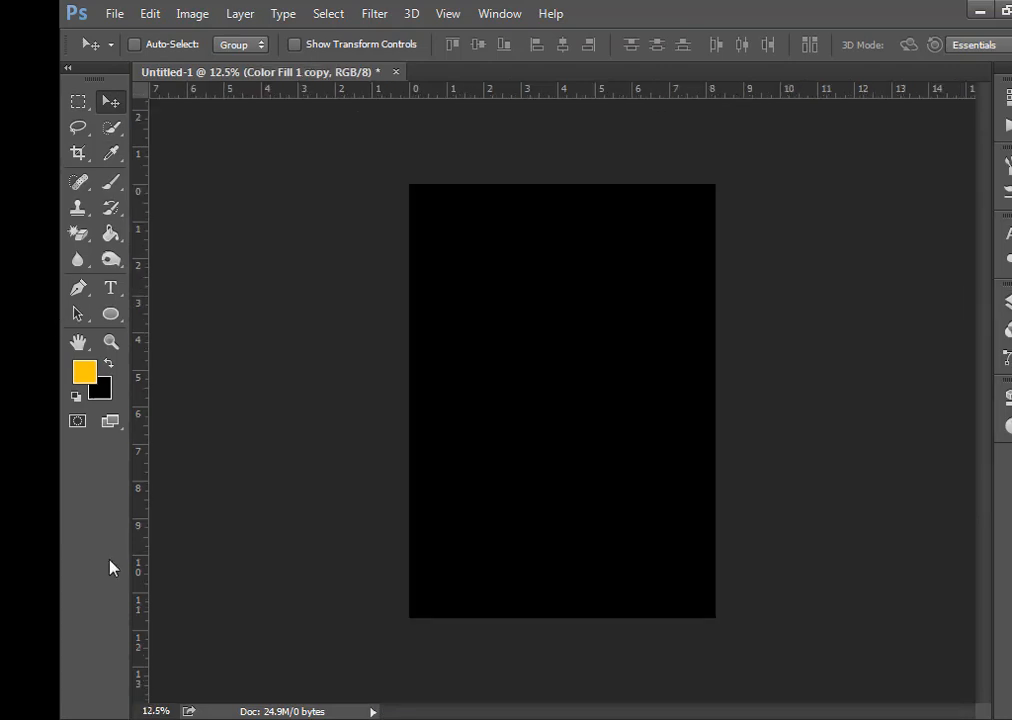
- Place the red-paint-splash-png-3 image from the Videos library on the page and rotate it 90 degrees
{"action": "mouse_move", "coordinate": [108, 639]}
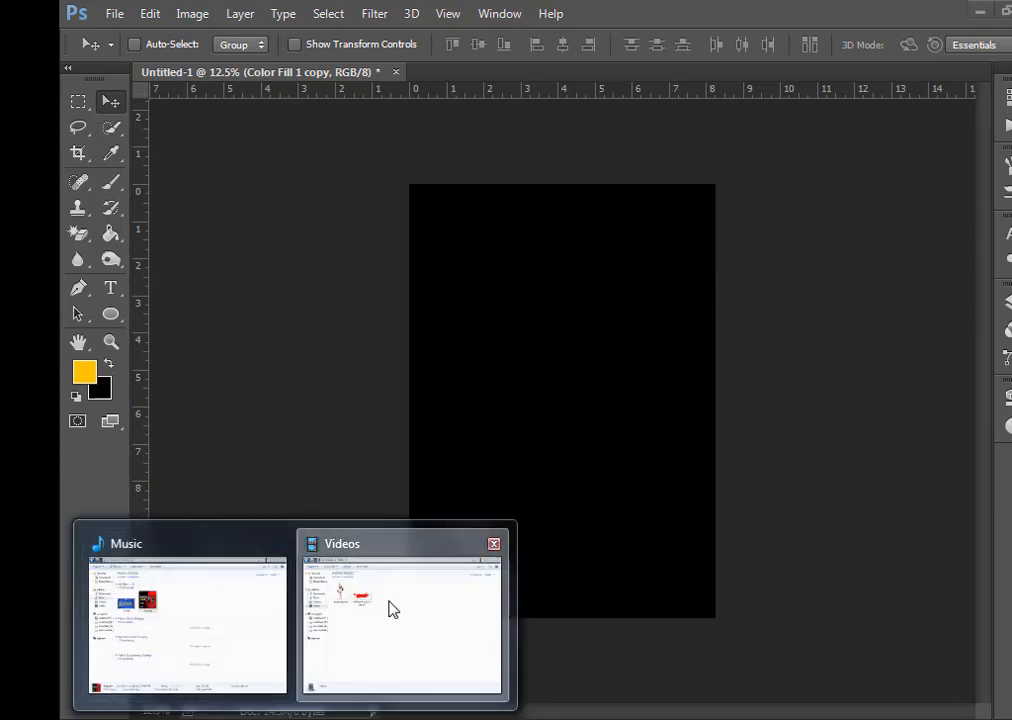
{"action": "left_click", "coordinate": [391, 610]}
{"action": "mouse_move", "coordinate": [358, 262]}
{"action": "left_mouse_down"}
{"action": "mouse_move", "coordinate": [398, 535]}
{"action": "mouse_move", "coordinate": [320, 715]}
{"action": "mouse_move", "coordinate": [565, 268]}
{"action": "left_mouse_up"}
{"action": "left_click_drag", "start_coordinate": [741, 364], "coordinate": [663, 550]}
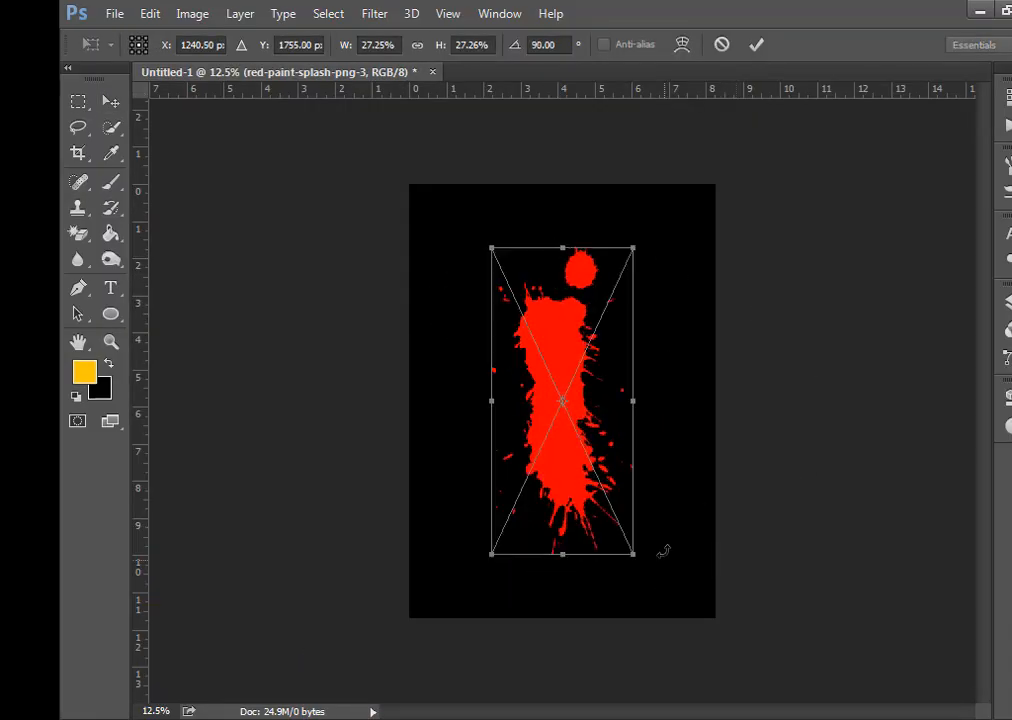
- Enlarge the paint splash to about 75%, then shift and widen it so it covers the right part of the page
{"action": "left_click_drag", "start_coordinate": [645, 252], "coordinate": [820, 5]}
{"action": "left_click_drag", "start_coordinate": [562, 342], "coordinate": [673, 357]}
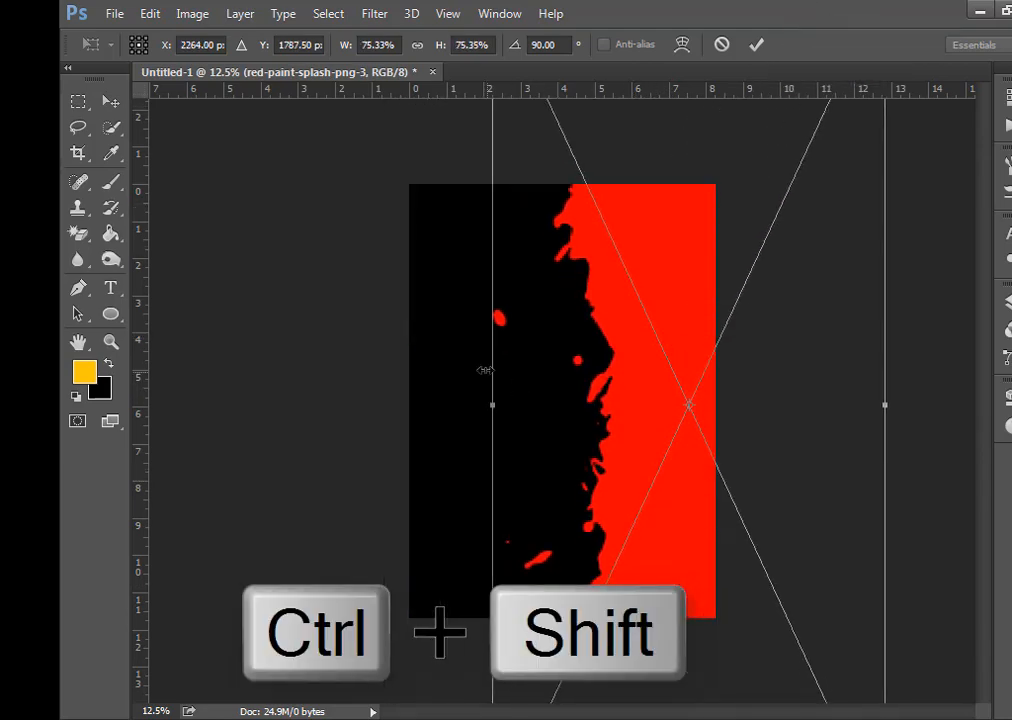
{"action": "left_click_drag", "start_coordinate": [492, 410], "coordinate": [420, 401]}
{"action": "mouse_move", "coordinate": [648, 341]}
{"action": "left_mouse_down"}
{"action": "mouse_move", "coordinate": [673, 350]}
{"action": "mouse_move", "coordinate": [635, 355]}
{"action": "mouse_move", "coordinate": [648, 357]}
{"action": "left_mouse_up"}
{"action": "left_click", "coordinate": [759, 50]}
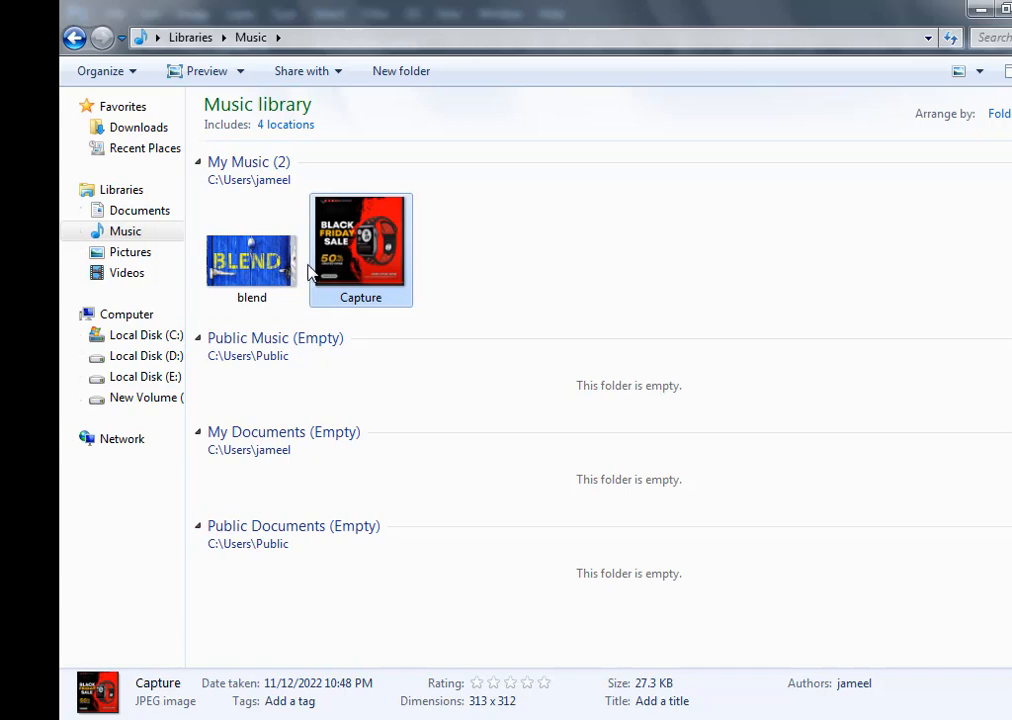
- Place the pngwing.com image of the woman with shopping bags from the Videos library over the red area and enlarge it to nearly page height
{"action": "left_click", "coordinate": [133, 253]}
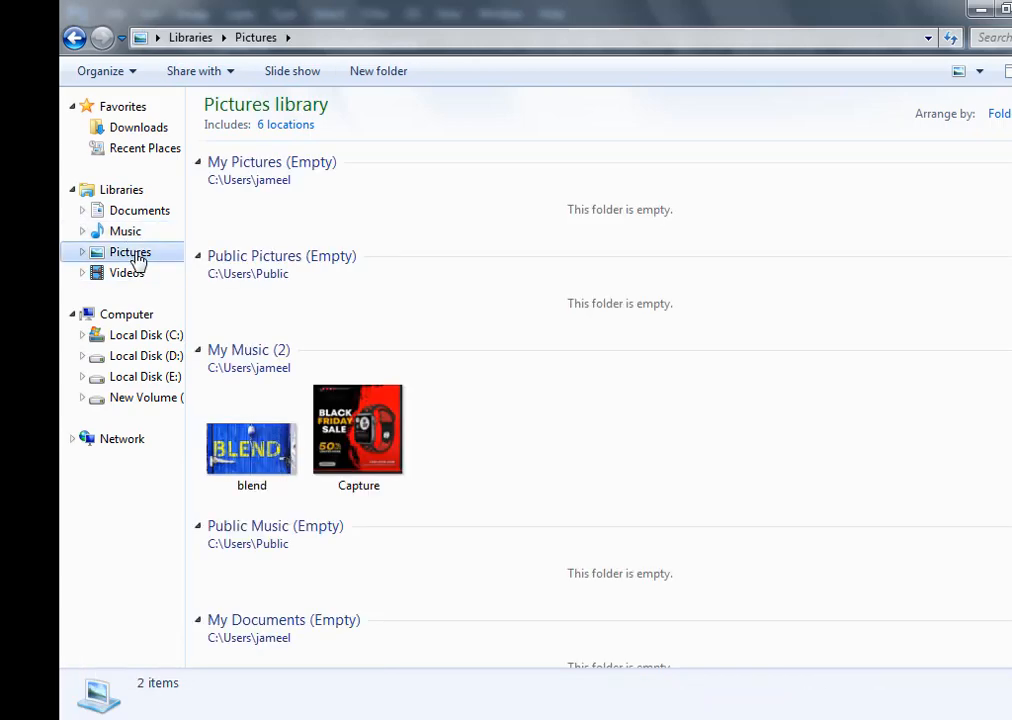
{"action": "left_click", "coordinate": [138, 273]}
{"action": "left_click_drag", "start_coordinate": [248, 197], "coordinate": [655, 466]}
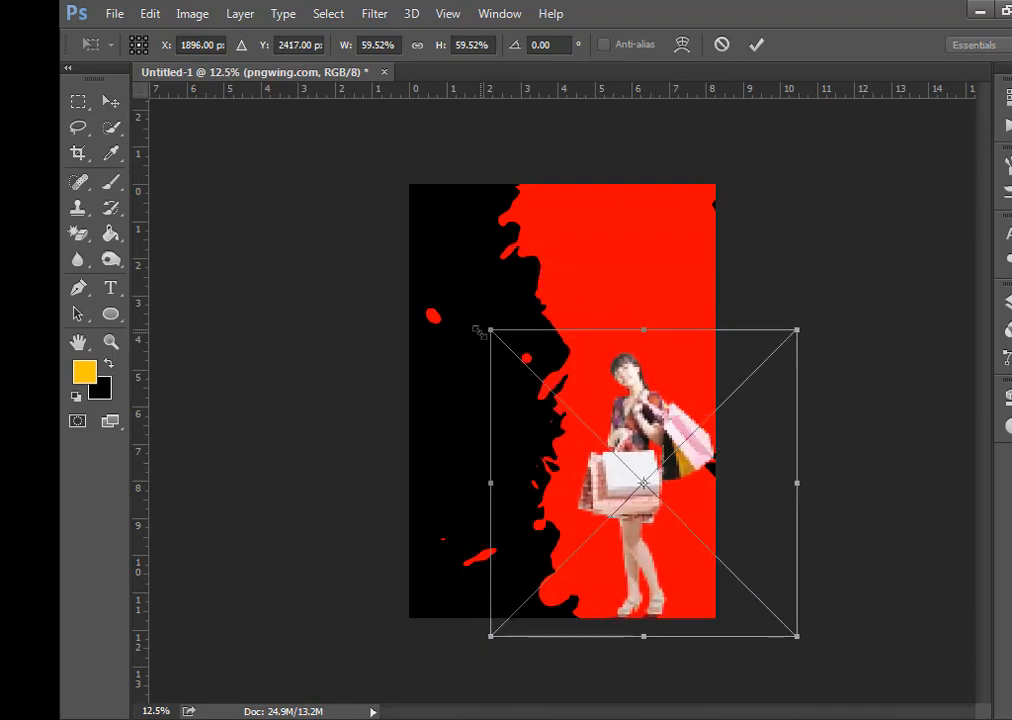
{"action": "left_click_drag", "start_coordinate": [480, 322], "coordinate": [346, 187]}
{"action": "left_click_drag", "start_coordinate": [575, 367], "coordinate": [640, 378]}
{"action": "left_click", "coordinate": [756, 44]}
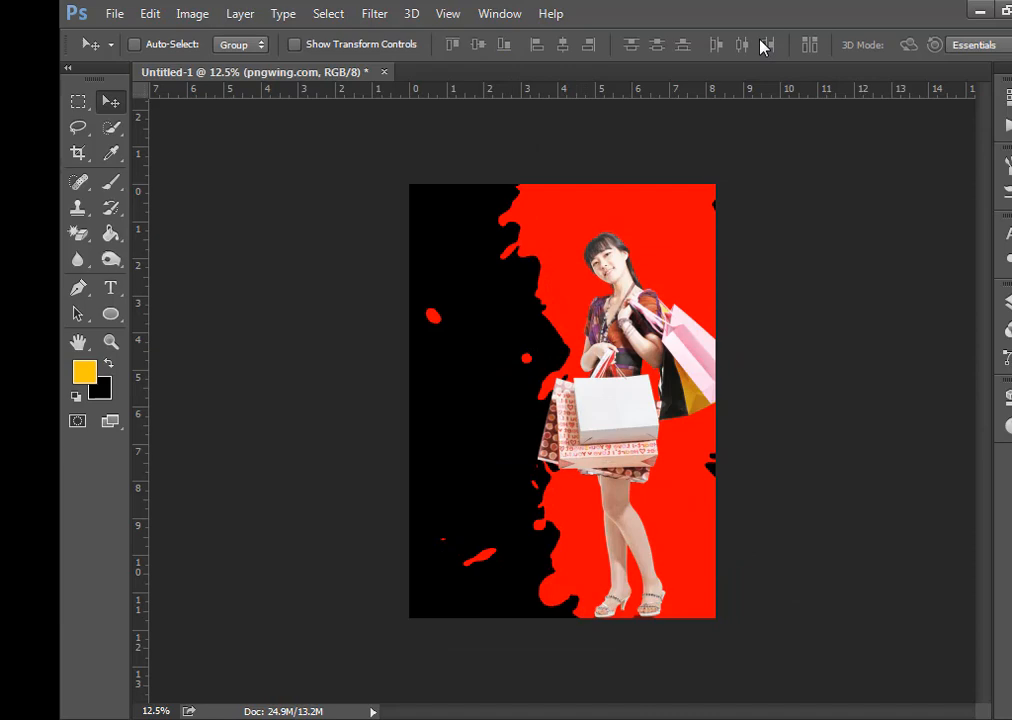
- Start a text on the black area of the page and set its colour to black (000000)
{"action": "key", "text": "t"}
{"action": "left_click", "coordinate": [459, 350]}
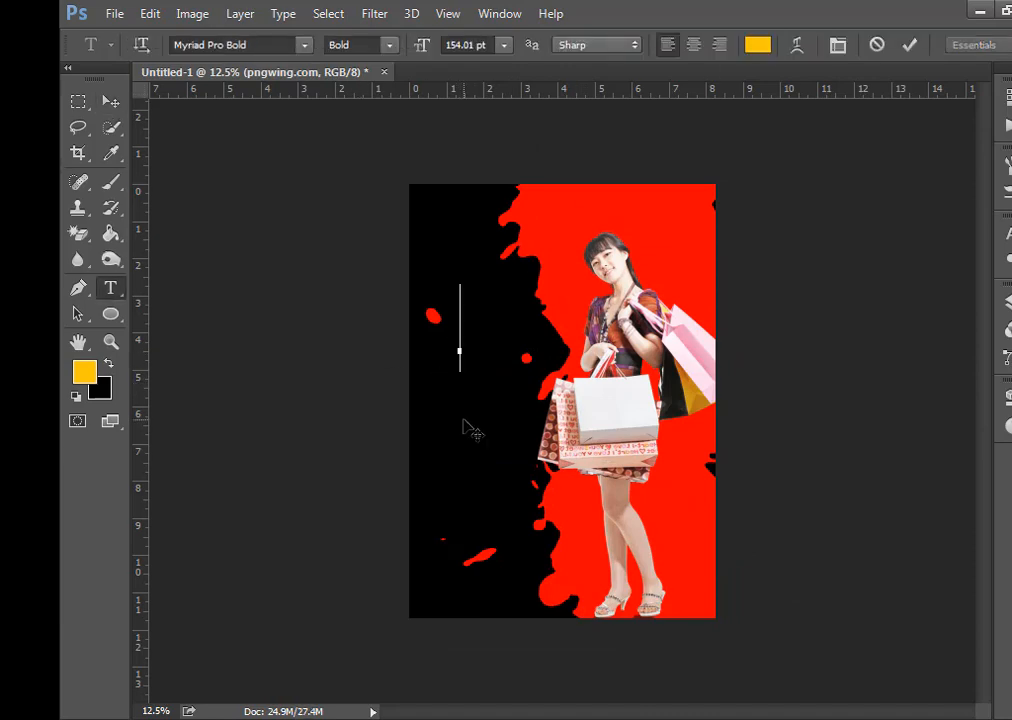
{"action": "left_click", "coordinate": [758, 44]}
{"action": "type", "text": "000000"}
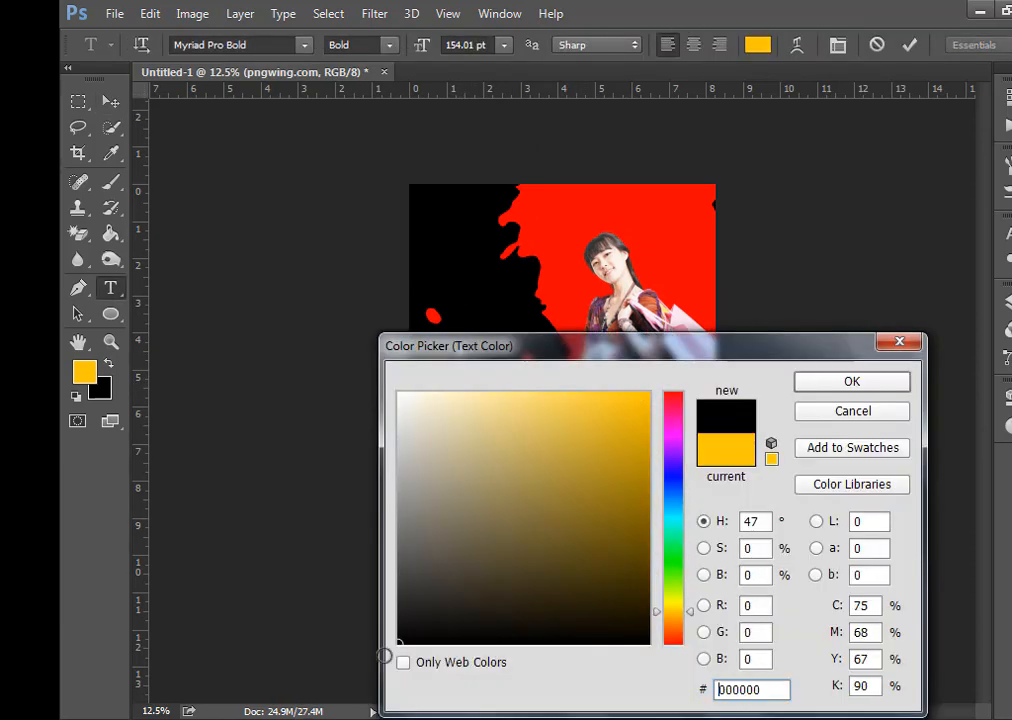
{"action": "left_click", "coordinate": [868, 388]}
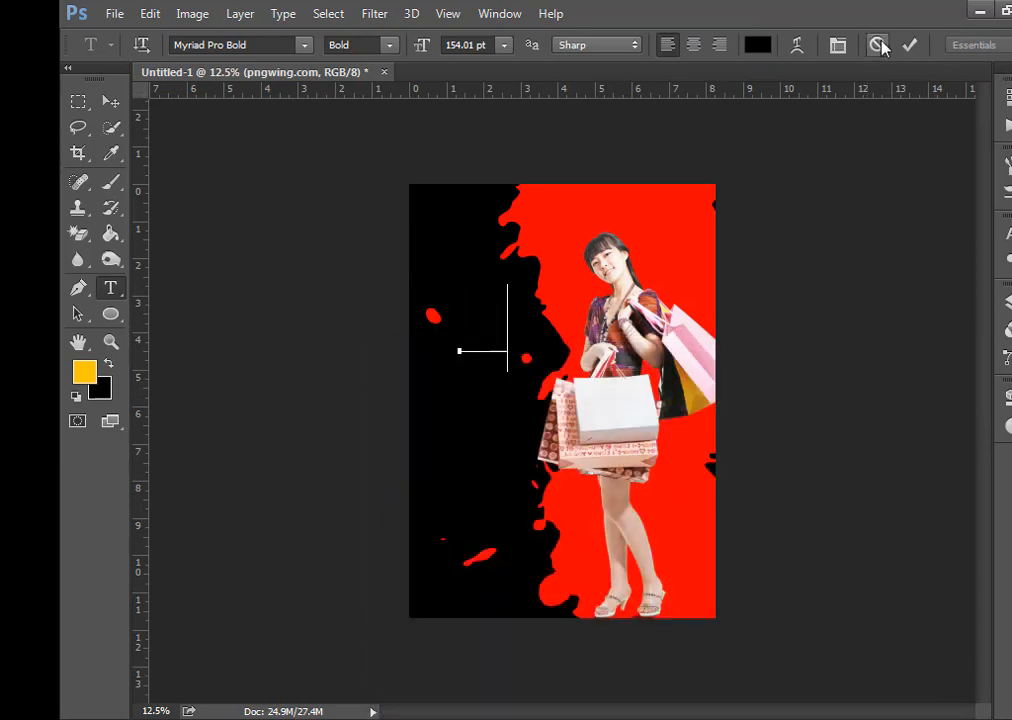
- Recolour the entered letter B to white (ffffff)
{"action": "left_click_drag", "start_coordinate": [483, 355], "coordinate": [462, 358]}
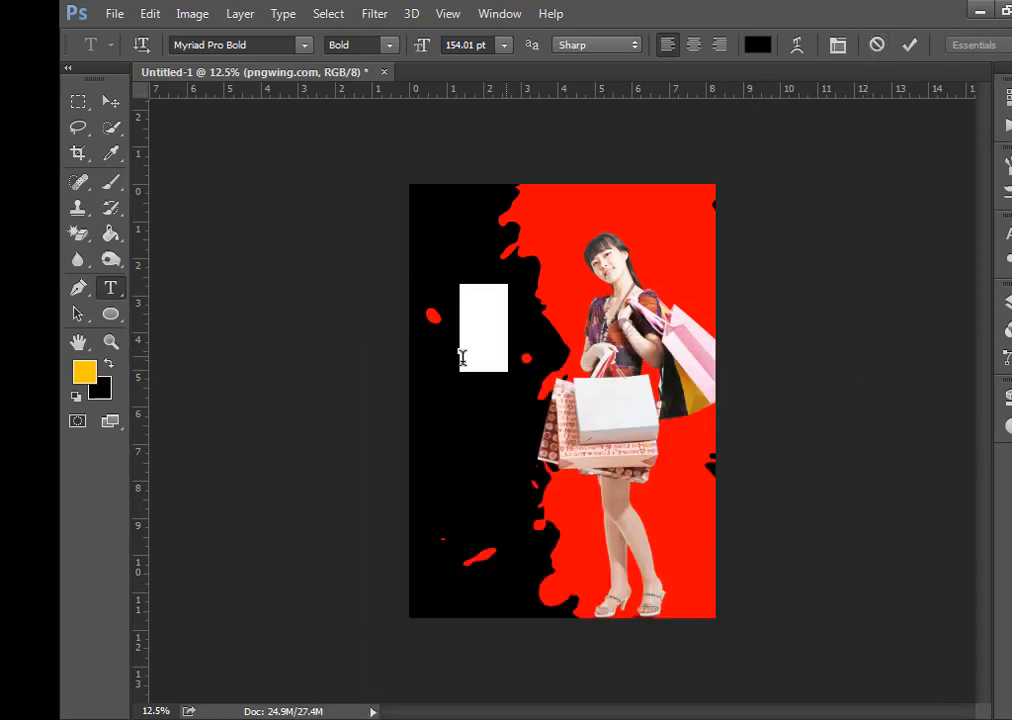
{"action": "left_click", "coordinate": [754, 47]}
{"action": "left_click_drag", "start_coordinate": [497, 458], "coordinate": [392, 390]}
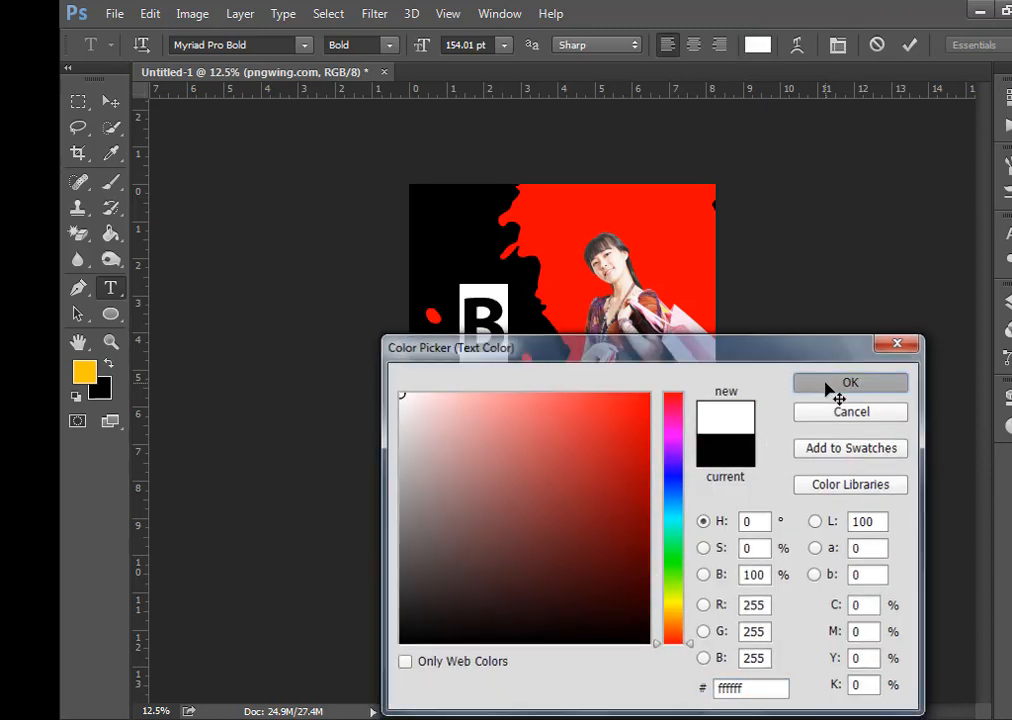
{"action": "left_click", "coordinate": [840, 385]}
- Complete the text as BLACK, FRIDAY and SALE on three separate lines
{"action": "left_click", "coordinate": [494, 327]}
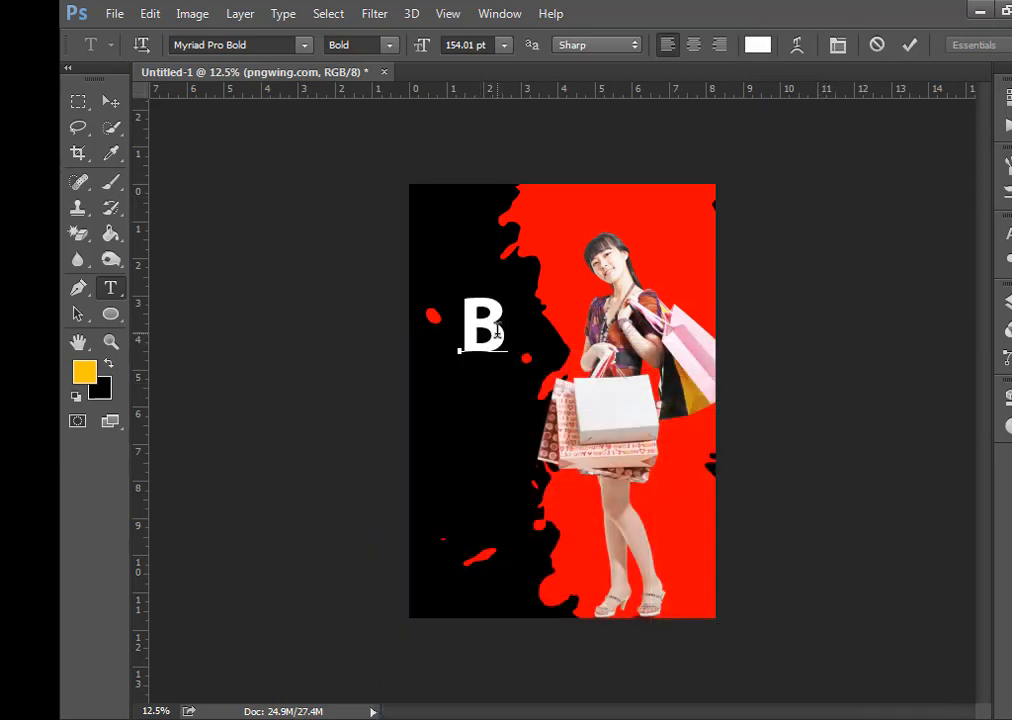
{"action": "type", "text": "L"}
{"action": "key", "text": "BackSpace"}
{"action": "type", "text": "lac"}
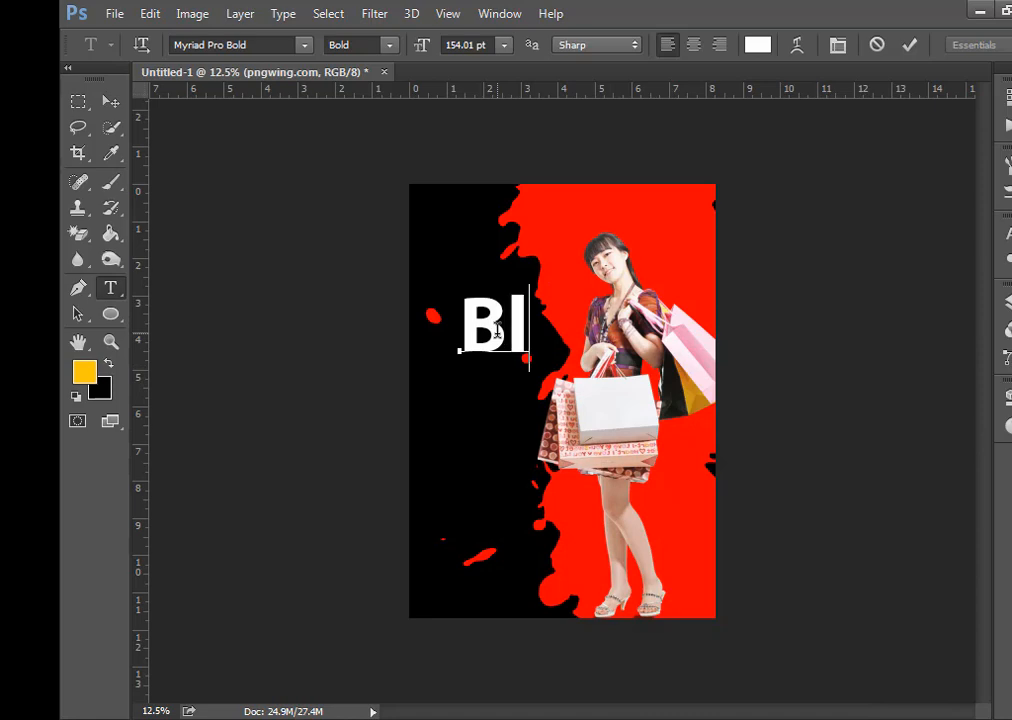
{"action": "key", "text": "BackSpace"}
{"action": "key", "text": "BackSpace"}
{"action": "key", "text": "BackSpace"}
{"action": "type", "text": "LACK"}
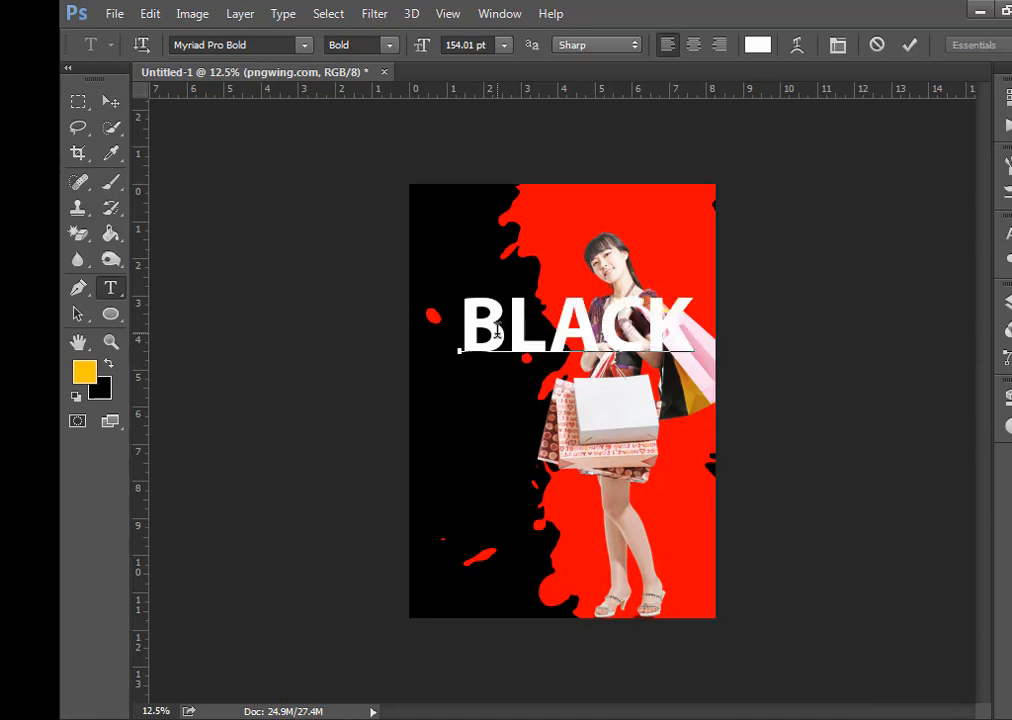
{"action": "key", "text": "Return"}
{"action": "type", "text": "F"}
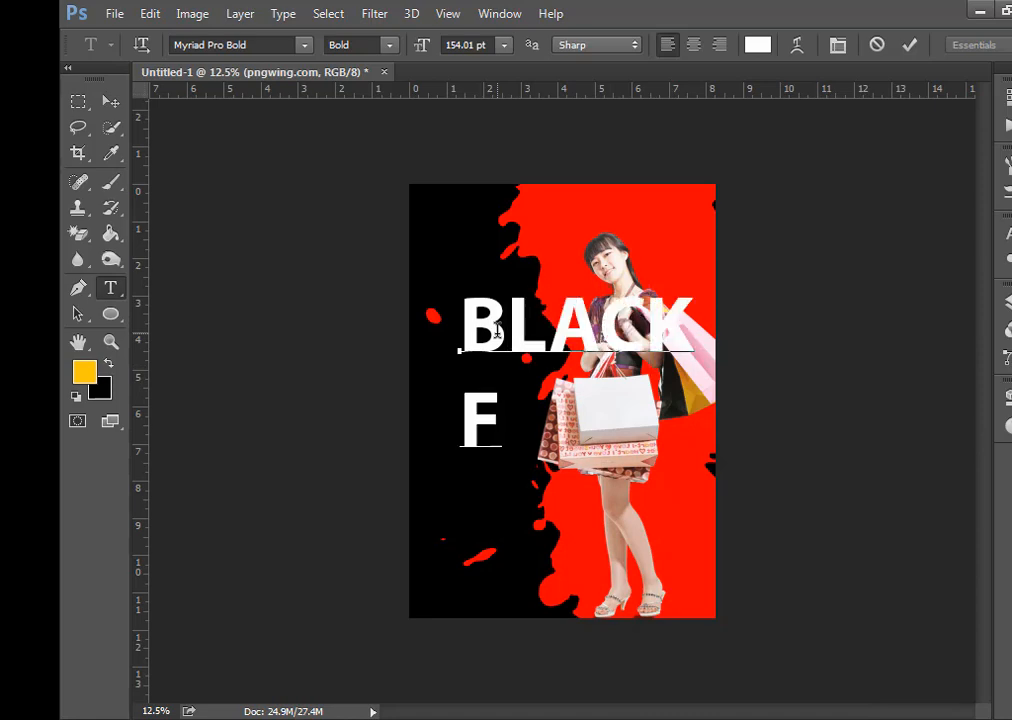
{"action": "type", "text": "RIDAY"}
{"action": "key", "text": "Return"}
{"action": "type", "text": "SAL"}
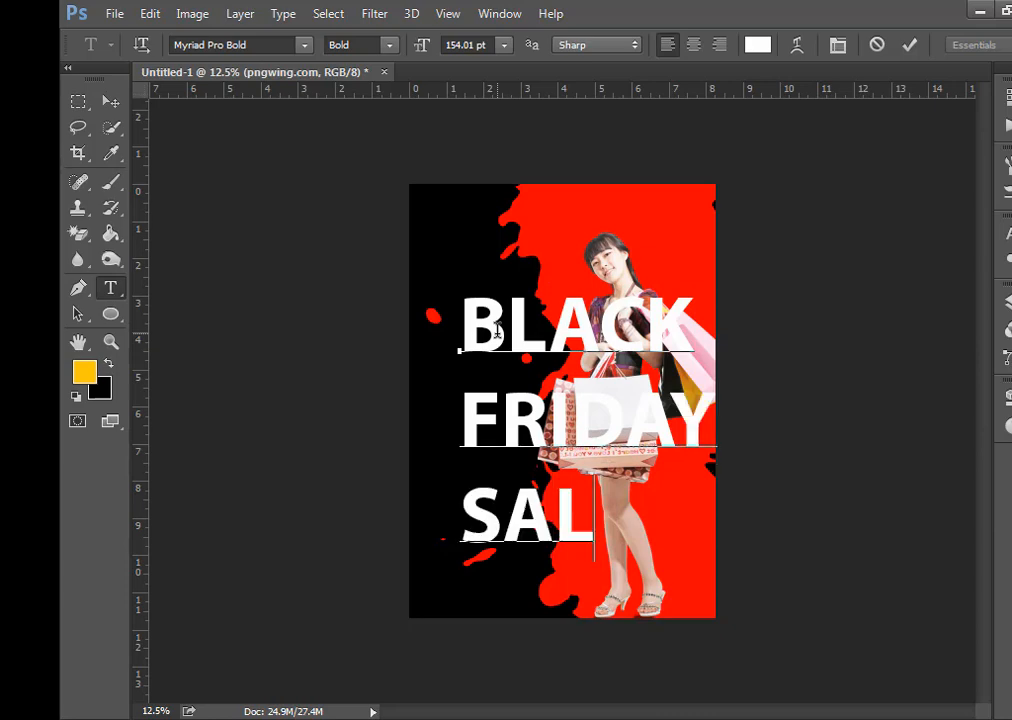
{"action": "type", "text": "E"}
{"action": "key", "text": "ctrl+Return"}
- Scale the BLACK FRIDAY SALE text to about 31%, position it on the black area and tilt it slightly counter-clockwise
{"action": "key", "text": "ctrl+t"}
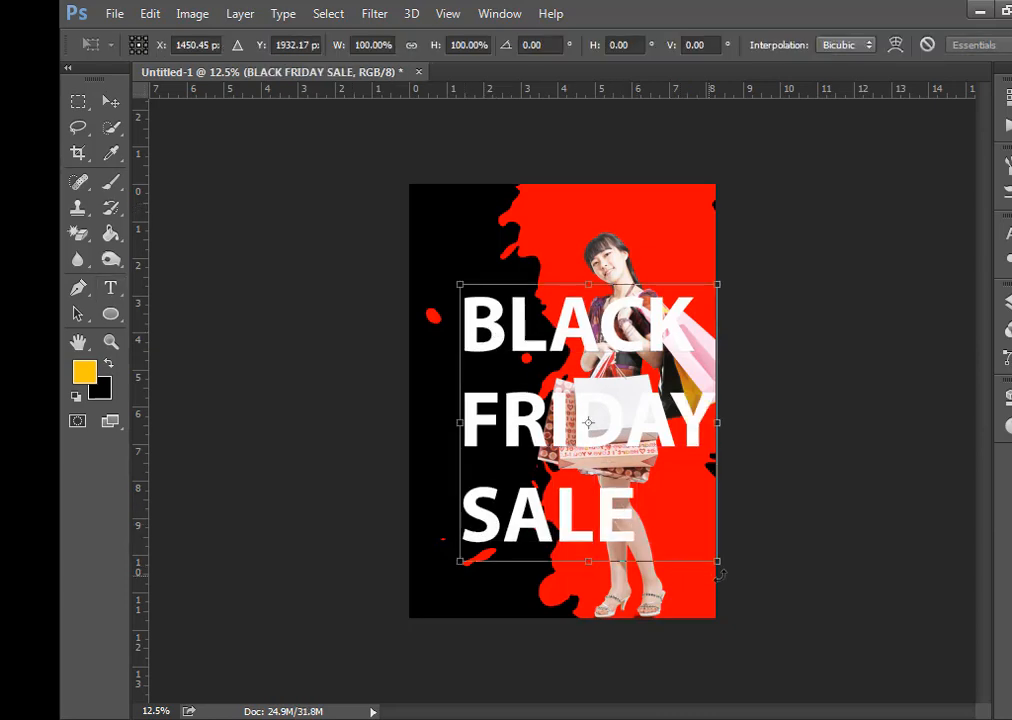
{"action": "left_click_drag", "start_coordinate": [720, 573], "coordinate": [538, 369]}
{"action": "left_click_drag", "start_coordinate": [487, 320], "coordinate": [461, 340]}
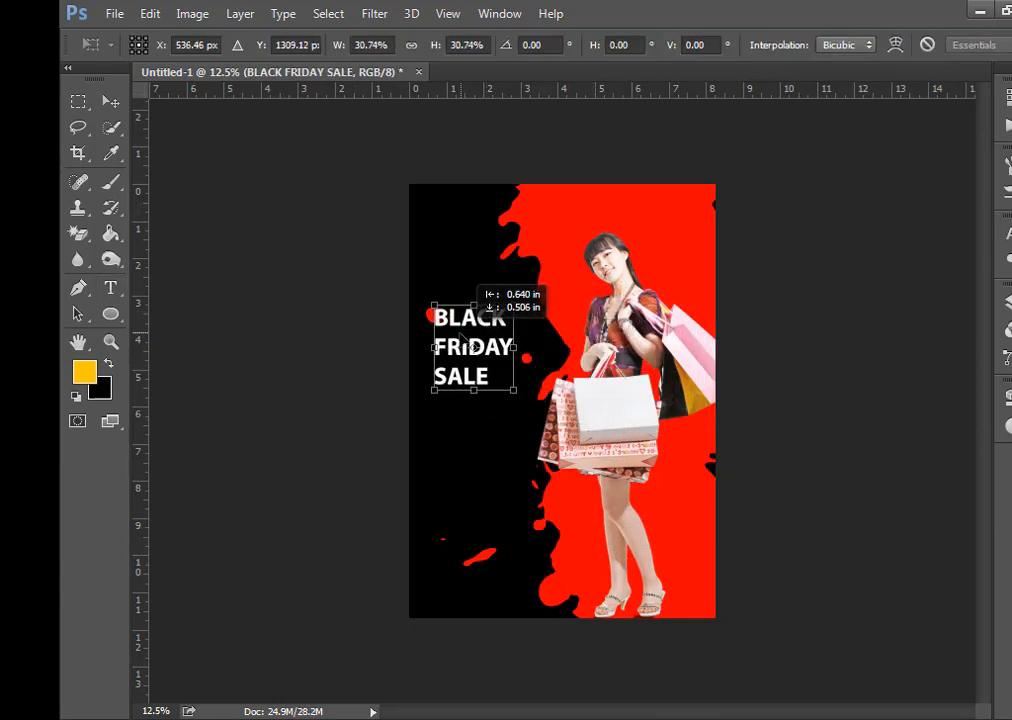
{"action": "mouse_move", "coordinate": [520, 418]}
{"action": "left_mouse_down"}
{"action": "mouse_move", "coordinate": [545, 405]}
{"action": "mouse_move", "coordinate": [533, 402]}
{"action": "left_mouse_up"}
{"action": "key", "text": "Return"}
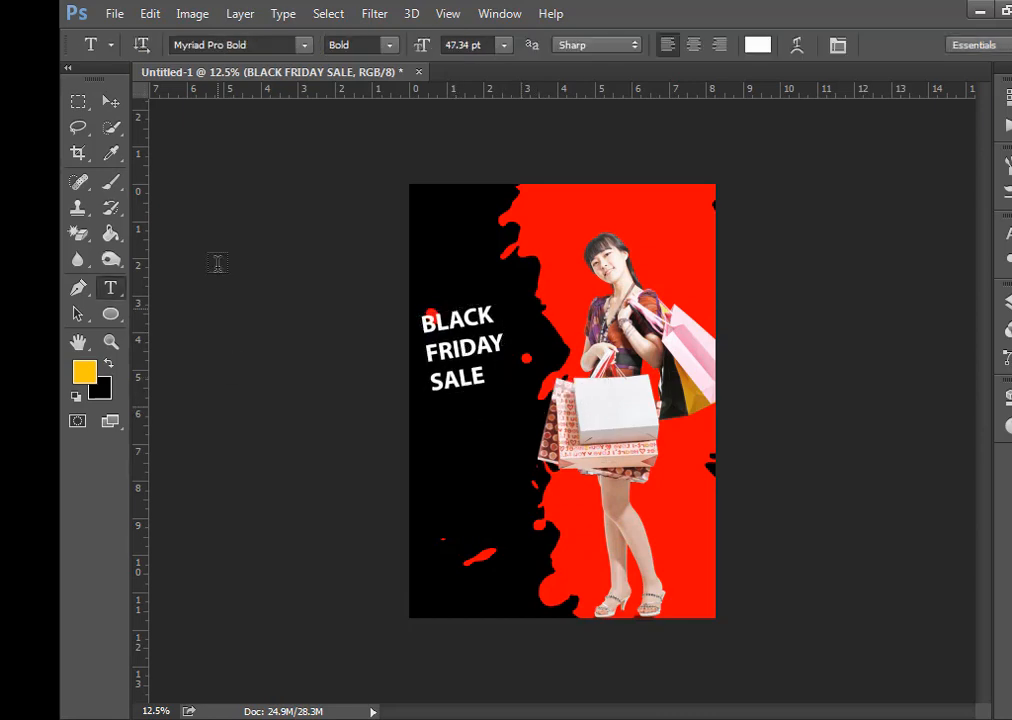
- Centre-align the three text lines and move the text back fully onto the black area
{"action": "left_click", "coordinate": [693, 44]}
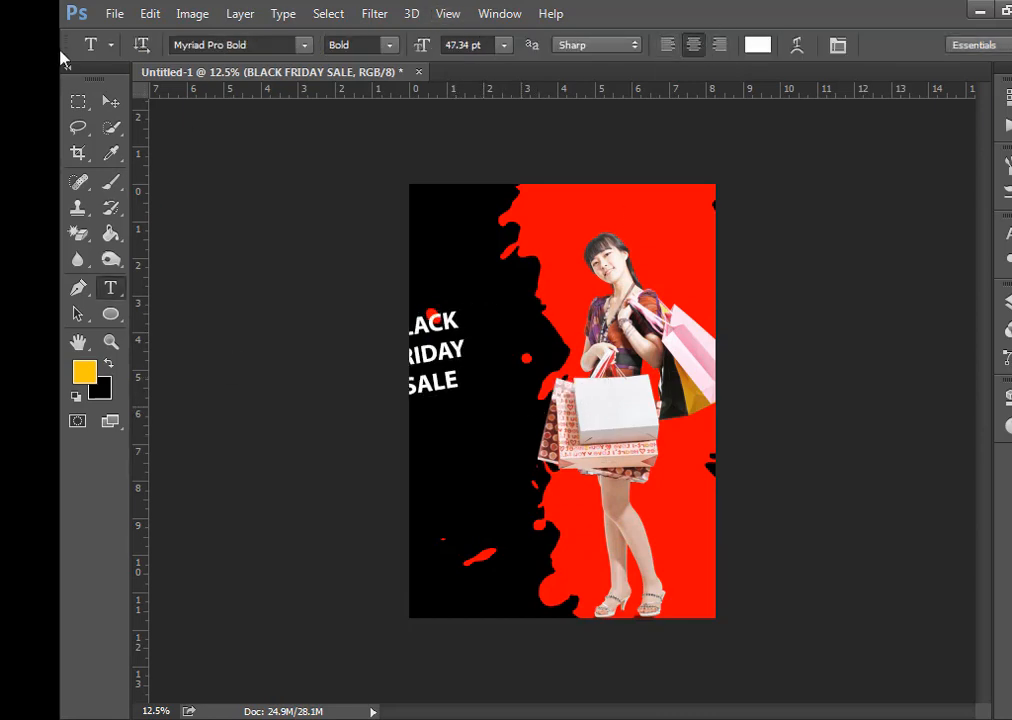
{"action": "key", "text": "v"}
{"action": "mouse_move", "coordinate": [439, 354]}
{"action": "left_mouse_down"}
{"action": "mouse_move", "coordinate": [467, 364]}
{"action": "mouse_move", "coordinate": [481, 336]}
{"action": "mouse_move", "coordinate": [429, 336]}
{"action": "left_mouse_up"}
- Recolour the word FRIDAY to yellow (fff000)
{"action": "key", "text": "t"}
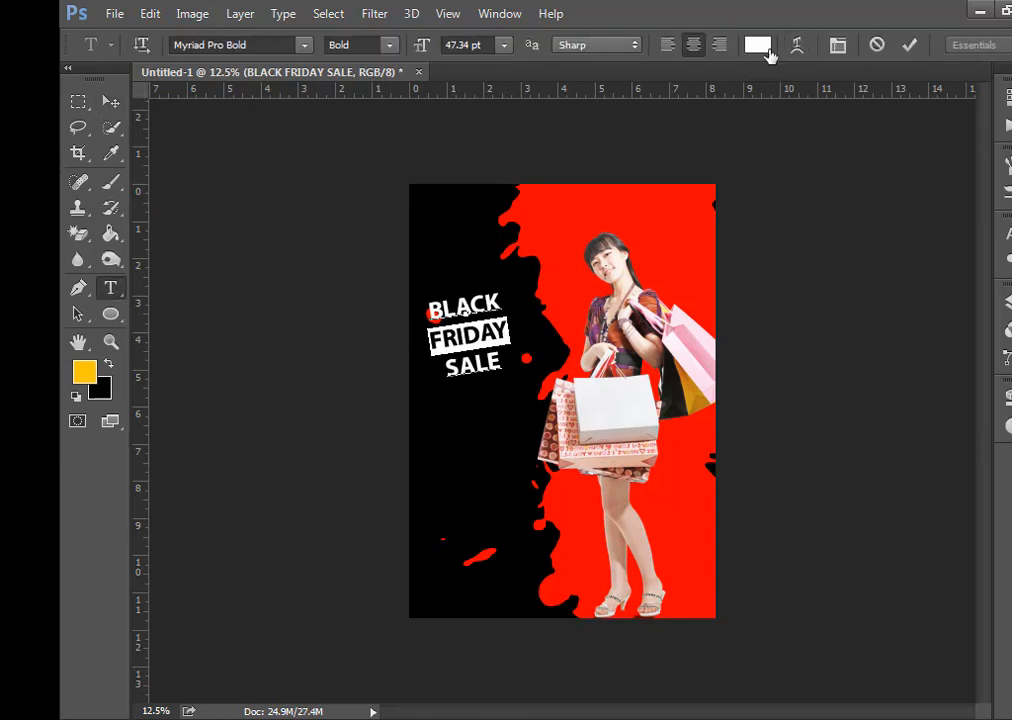
{"action": "left_click", "coordinate": [757, 44]}
{"action": "left_click", "coordinate": [673, 603]}
{"action": "left_click_drag", "start_coordinate": [646, 396], "coordinate": [660, 375]}
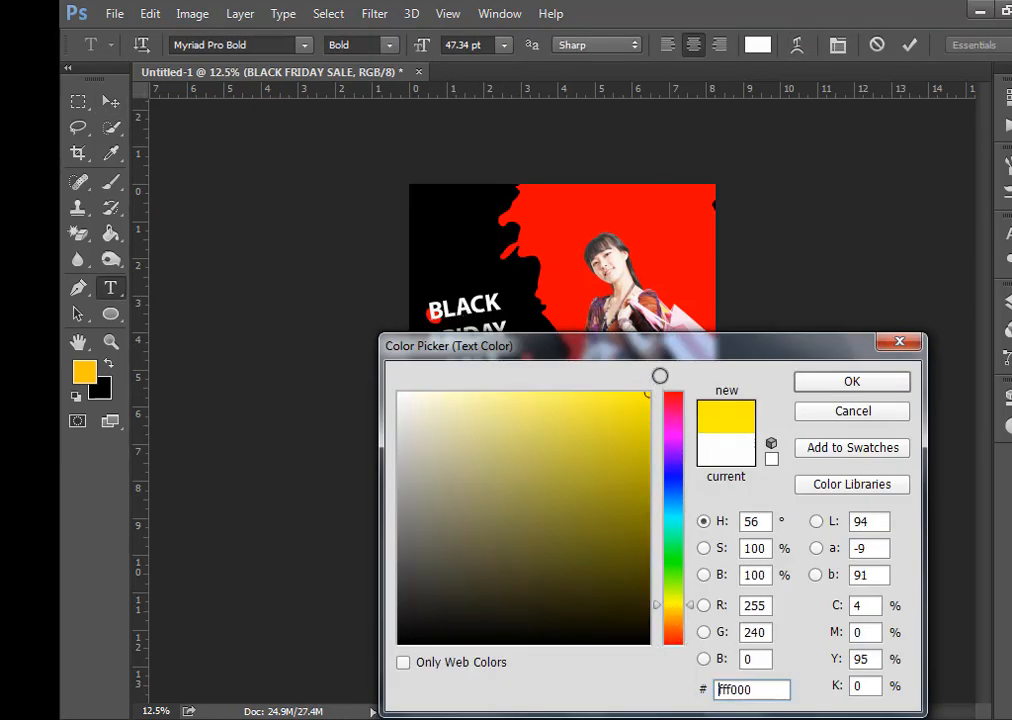
{"action": "left_click", "coordinate": [820, 386]}
{"action": "left_click", "coordinate": [910, 46]}
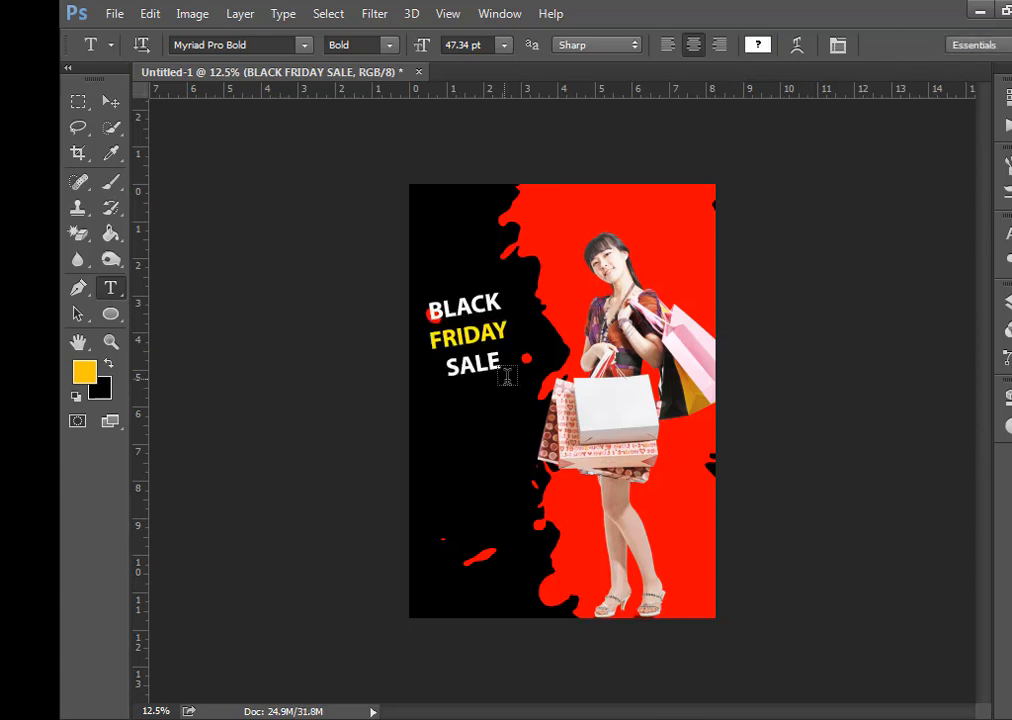
- Replace the word SALE in the third text line with SHOPING
{"action": "left_click_drag", "start_coordinate": [495, 362], "coordinate": [423, 355]}
{"action": "type", "text": "S"}
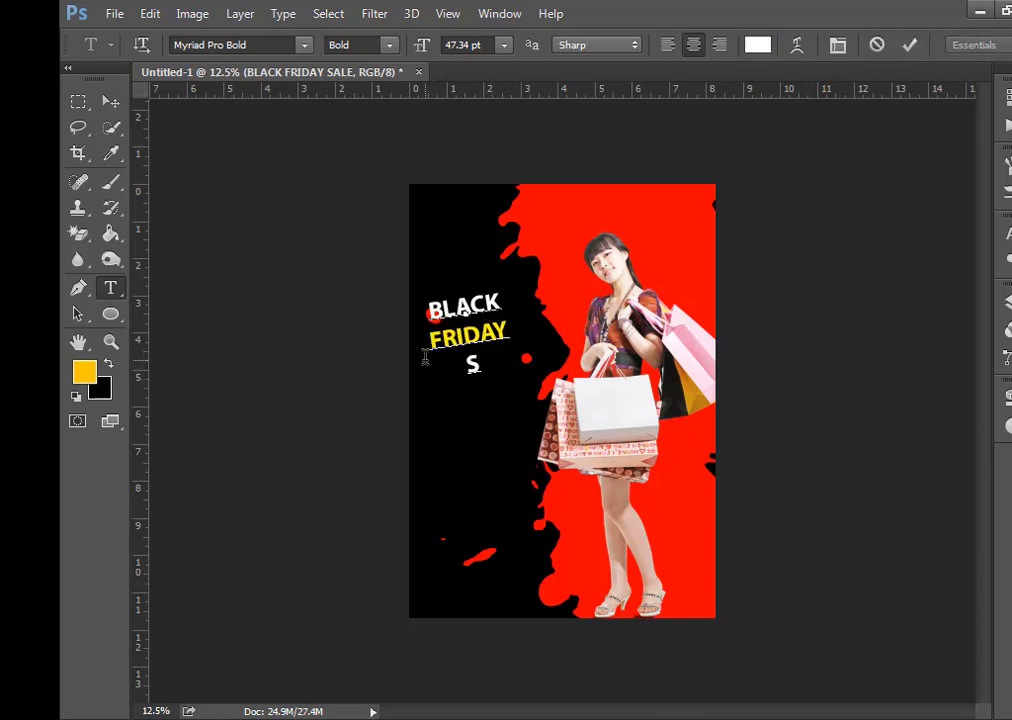
{"action": "type", "text": "ho"}
{"action": "key", "text": "BackSpace"}
{"action": "type", "text": "HOPING"}
{"action": "key", "text": "ctrl+Return"}
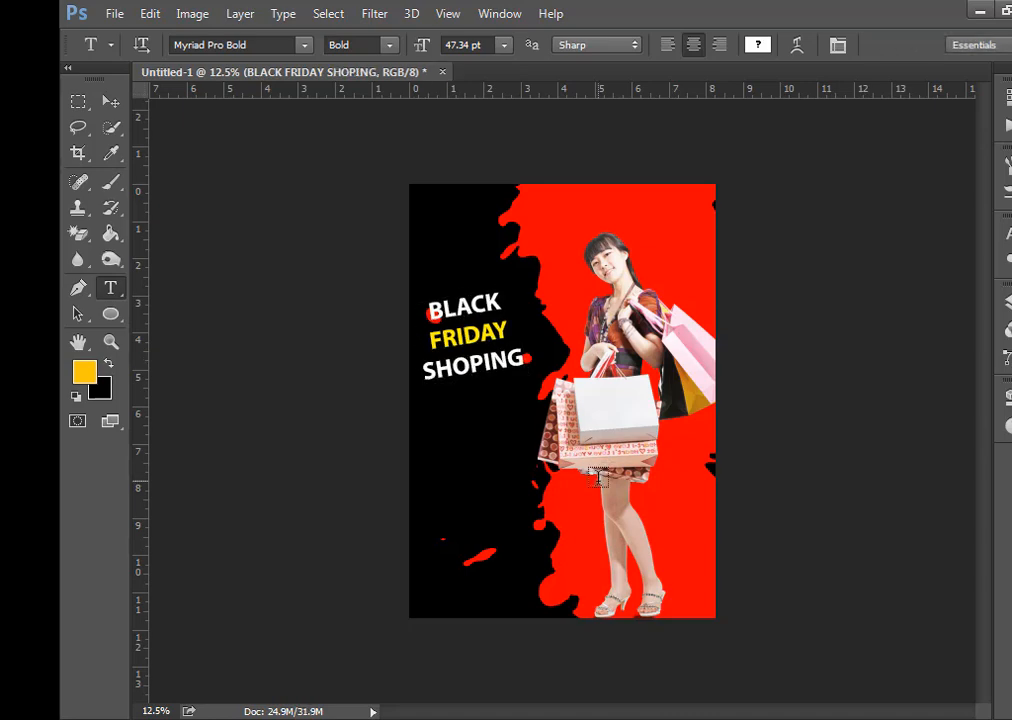
- Set the font size of the BLACK and FRIDAY lines to 55 pt
{"action": "left_click_drag", "start_coordinate": [510, 327], "coordinate": [421, 285]}
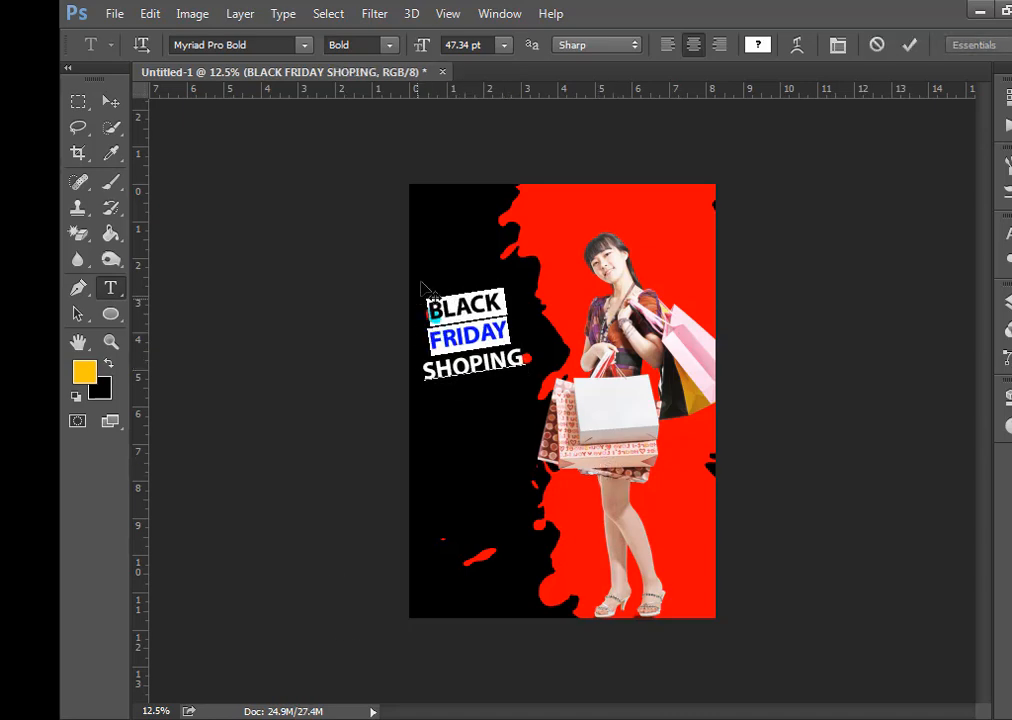
{"action": "left_click", "coordinate": [470, 46]}
{"action": "type", "text": "55"}
{"action": "key", "text": "Return"}
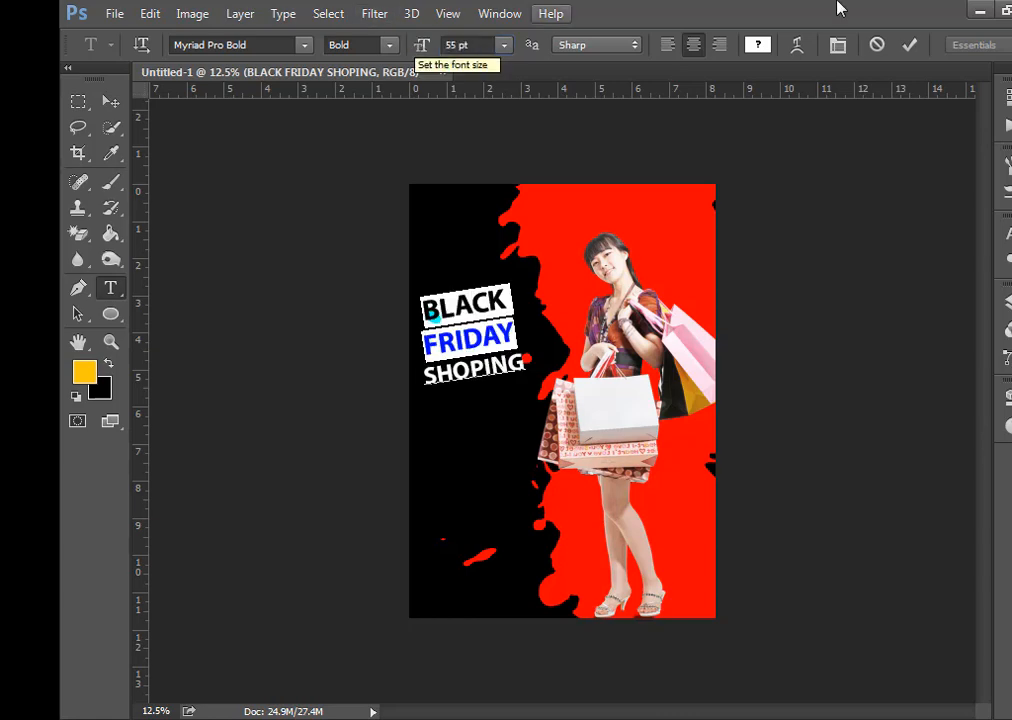
{"action": "left_click", "coordinate": [909, 44]}
- Increase the font size of the word BLACK to 64 pt
{"action": "left_click_drag", "start_coordinate": [502, 298], "coordinate": [393, 305]}
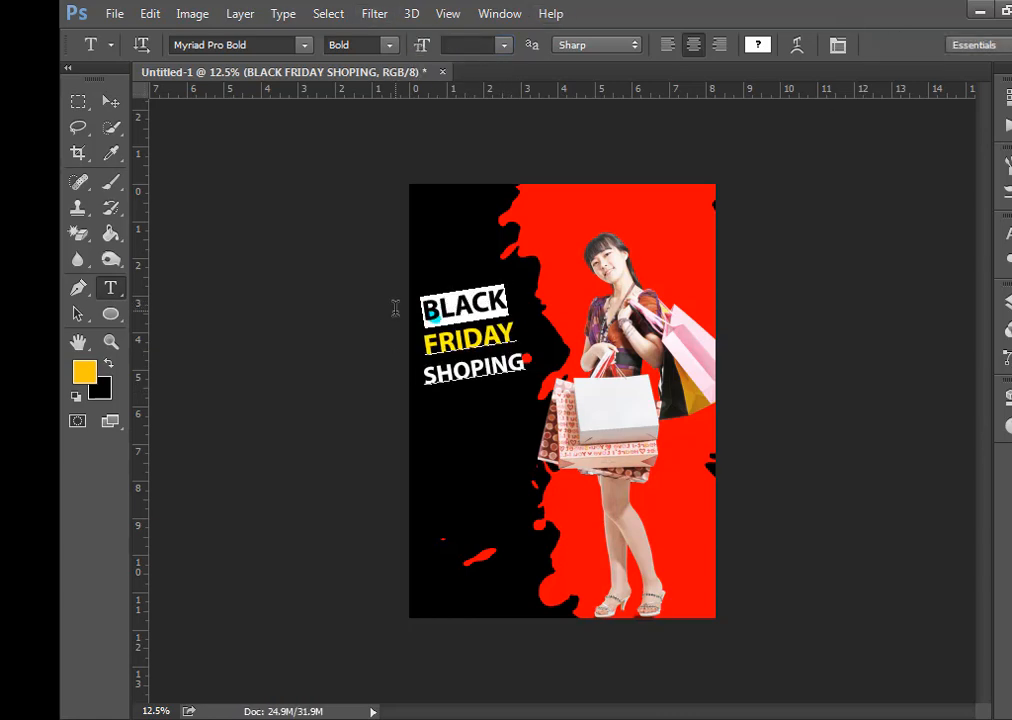
{"action": "left_click", "coordinate": [504, 44]}
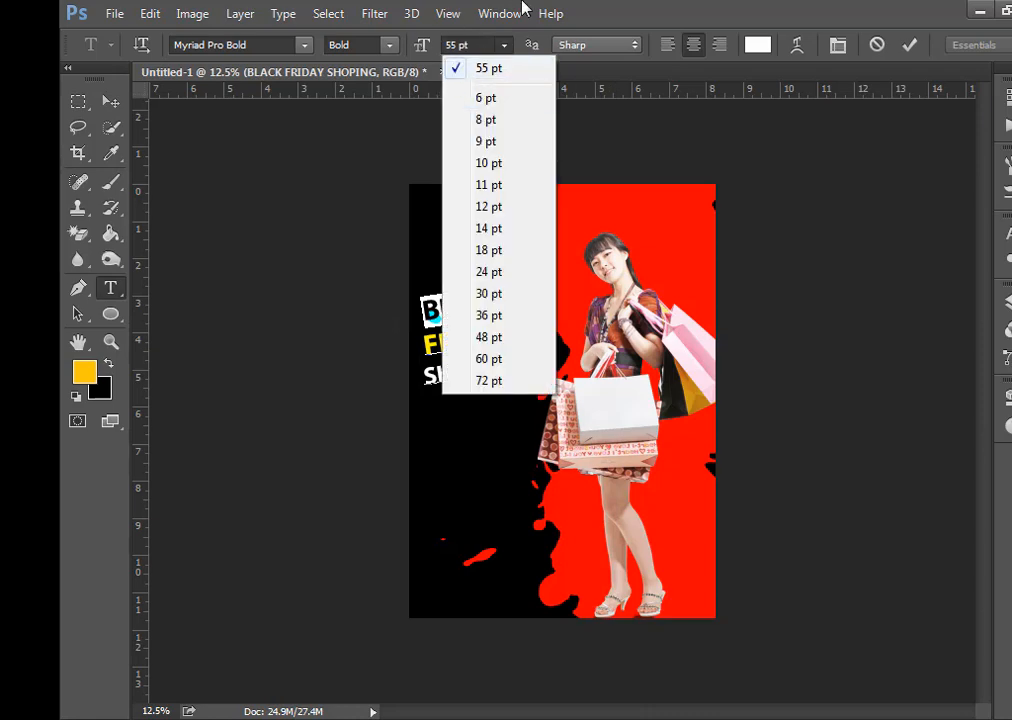
{"action": "key", "text": "Escape"}
{"action": "left_click_drag", "start_coordinate": [419, 48], "coordinate": [425, 52]}
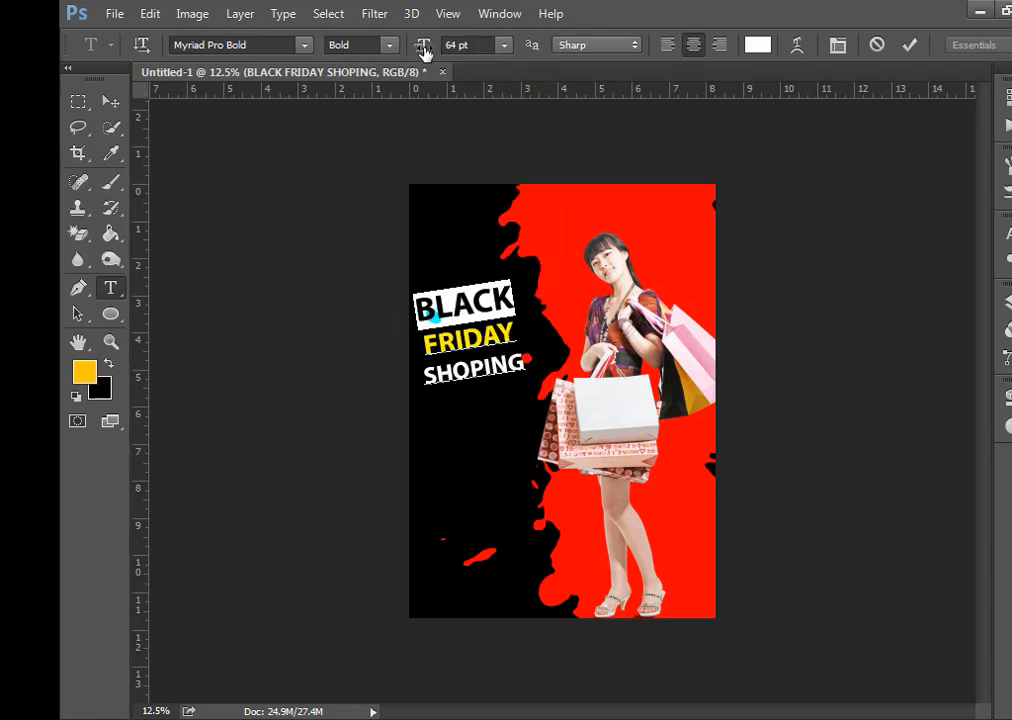
{"action": "left_click", "coordinate": [909, 44]}
- Set the font size of the word FRIDAY to 57 pt
{"action": "left_click_drag", "start_coordinate": [516, 340], "coordinate": [421, 342]}
{"action": "left_click_drag", "start_coordinate": [418, 52], "coordinate": [418, 54]}
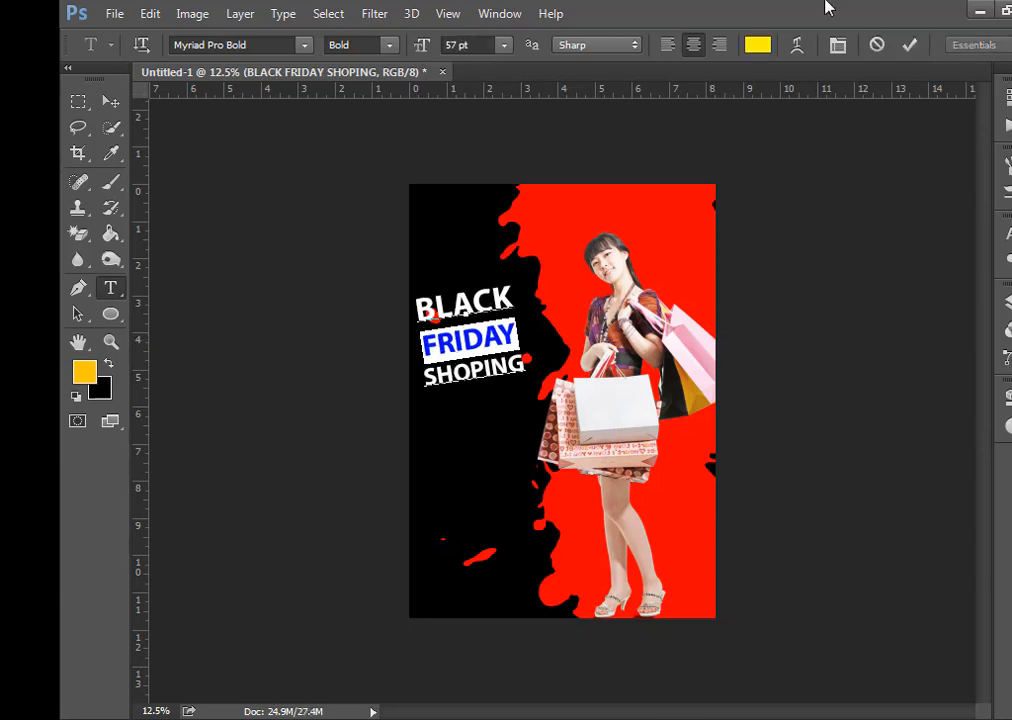
{"action": "left_click", "coordinate": [909, 44]}
- Lower the baseline of the word BLACK so it sits closer to FRIDAY
{"action": "left_click", "coordinate": [389, 45]}
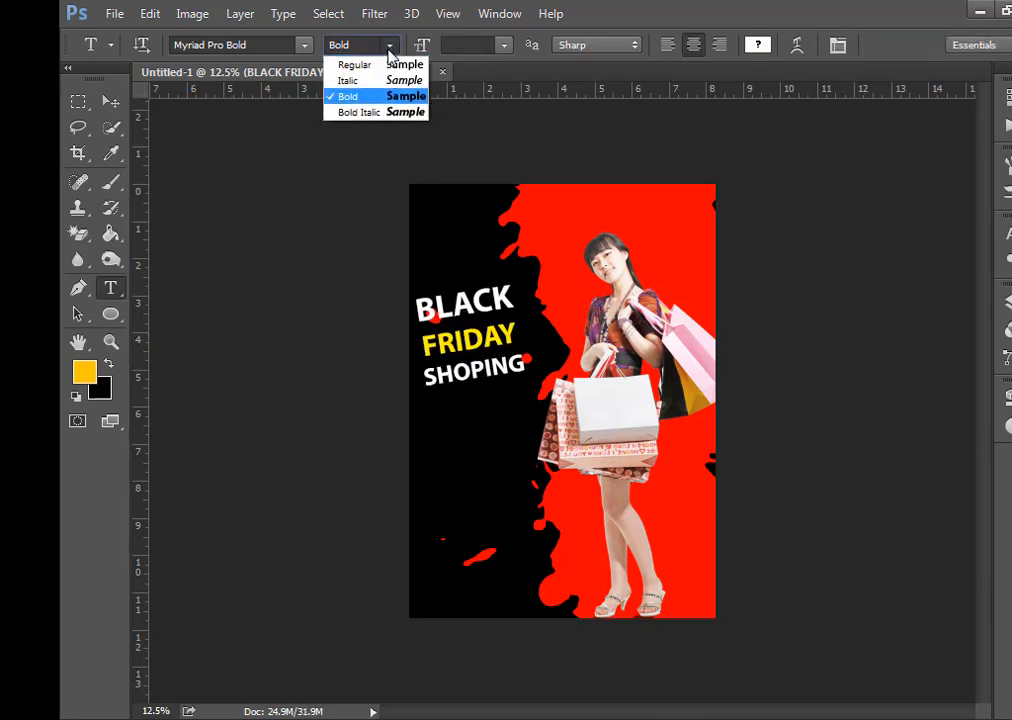
{"action": "left_click", "coordinate": [628, 100]}
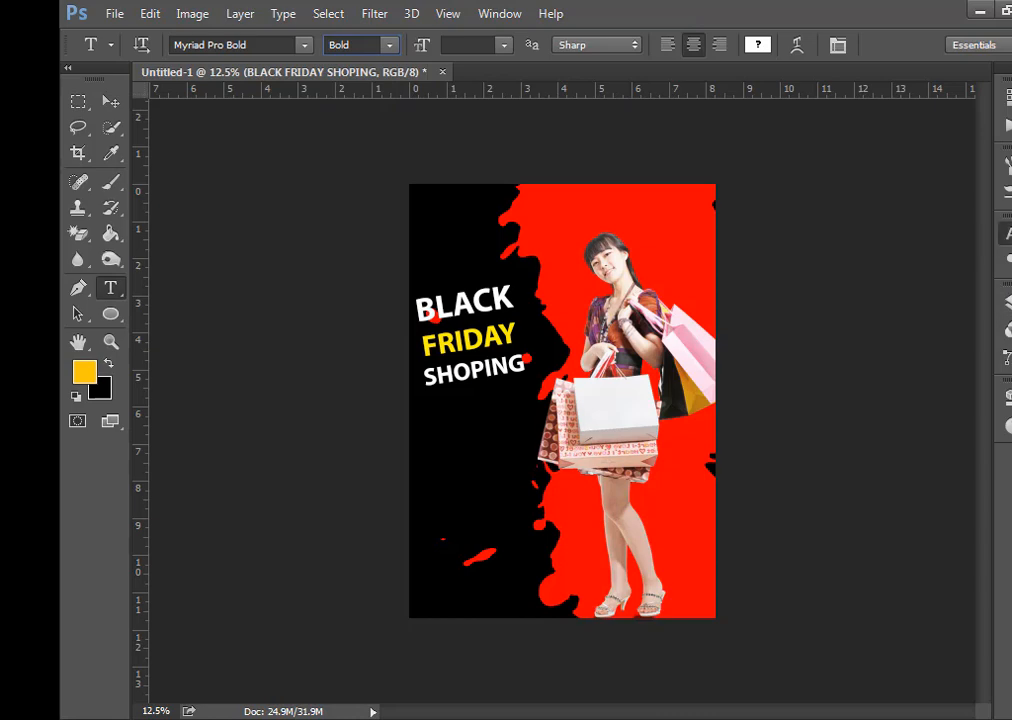
{"action": "left_click", "coordinate": [1006, 233]}
{"action": "left_click", "coordinate": [497, 330]}
{"action": "left_click_drag", "start_coordinate": [515, 300], "coordinate": [410, 318]}
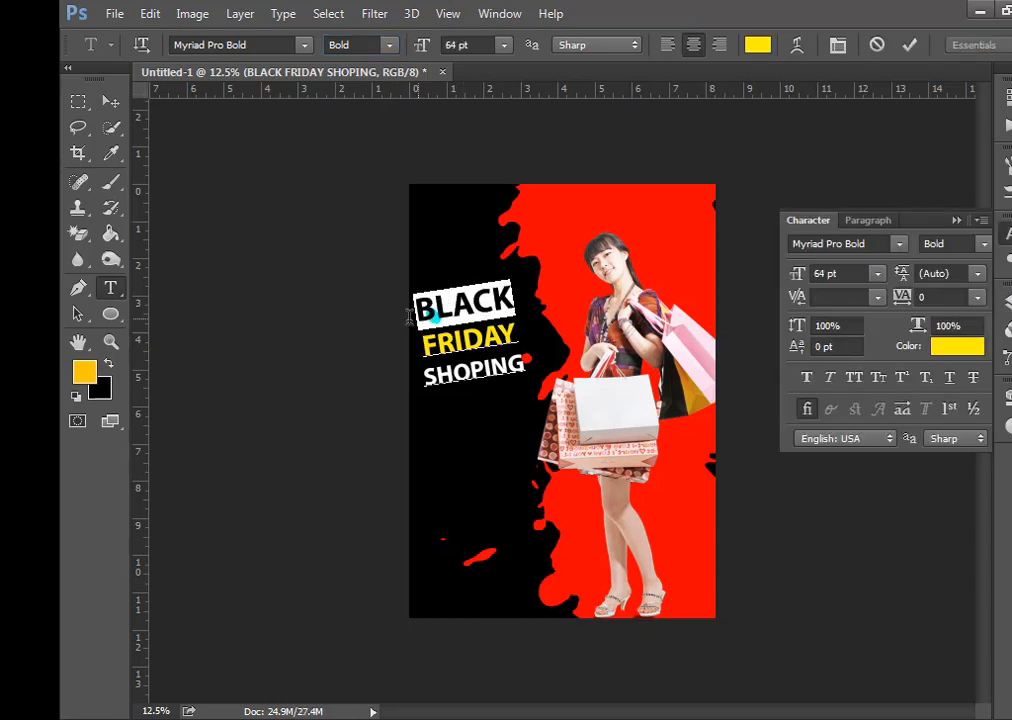
{"action": "left_click_drag", "start_coordinate": [800, 348], "coordinate": [778, 361]}
{"action": "left_click", "coordinate": [909, 44]}
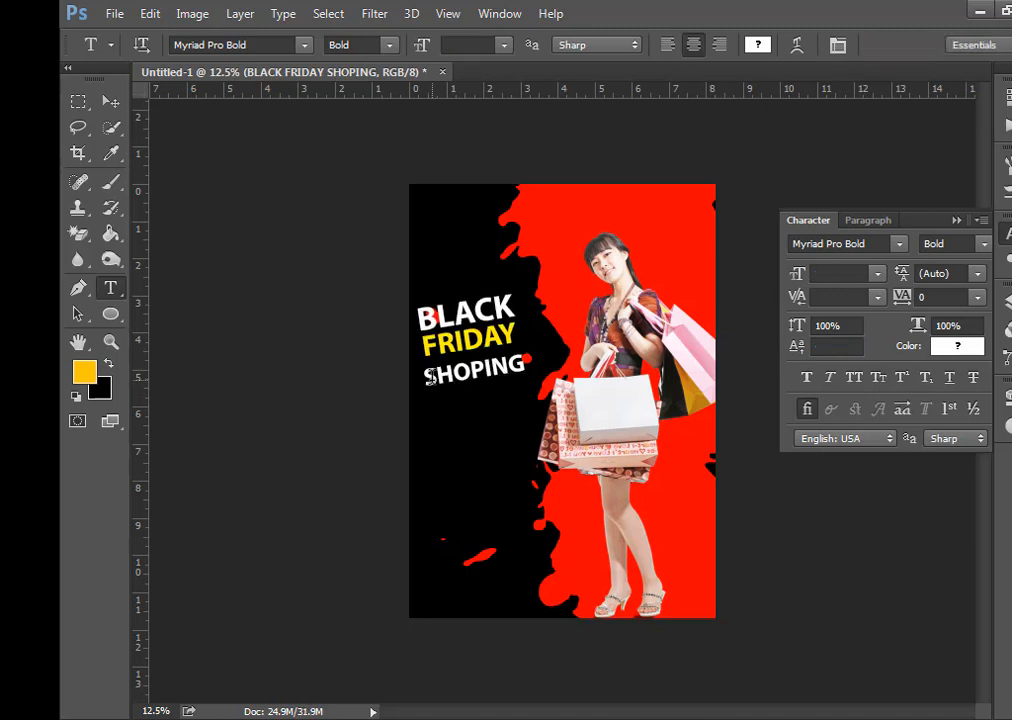
- Raise the baseline of the word SHOPING to tighten its gap below FRIDAY
{"action": "left_click_drag", "start_coordinate": [414, 366], "coordinate": [650, 362]}
{"action": "left_click_drag", "start_coordinate": [800, 347], "coordinate": [814, 344]}
{"action": "left_click", "coordinate": [916, 48]}
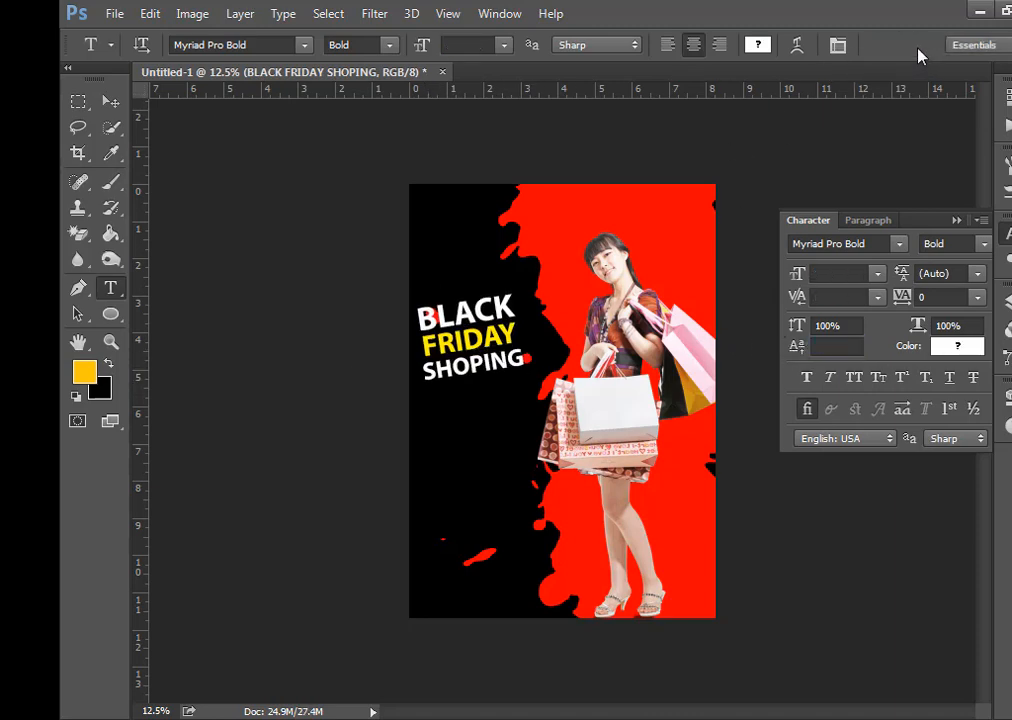
- Scale the three-line headline to about 115% and move it down within the black area beside the shopping bags
{"action": "key", "text": "ctrl+t"}
{"action": "mouse_move", "coordinate": [533, 384]}
{"action": "left_mouse_down"}
{"action": "mouse_move", "coordinate": [563, 410]}
{"action": "mouse_move", "coordinate": [533, 388]}
{"action": "left_mouse_up"}
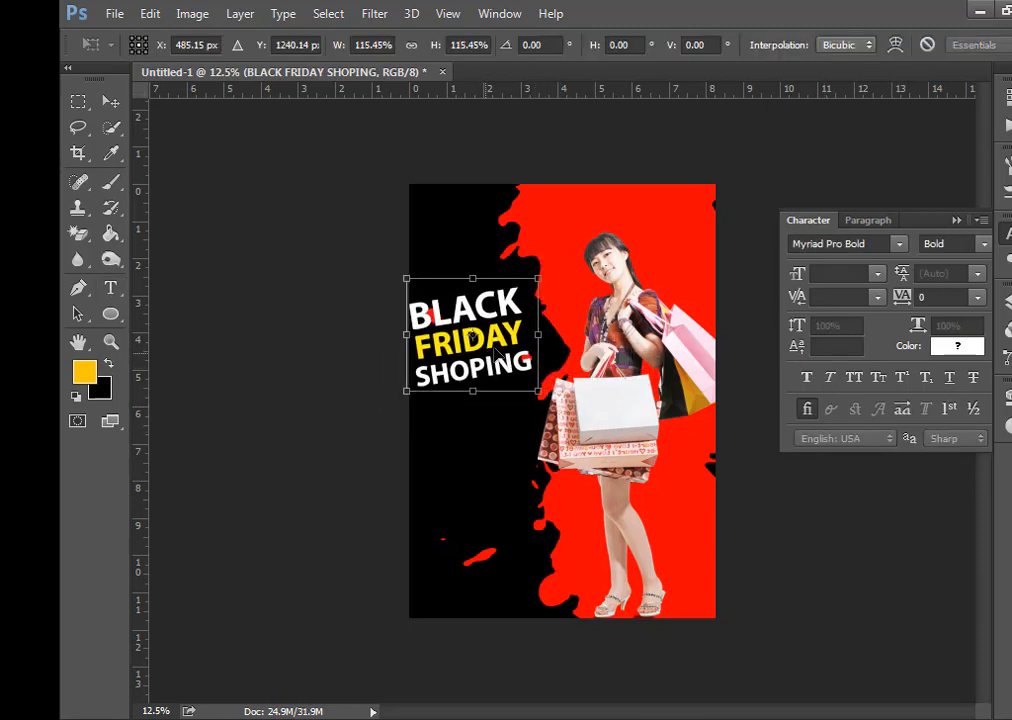
{"action": "left_click_drag", "start_coordinate": [494, 352], "coordinate": [515, 385]}
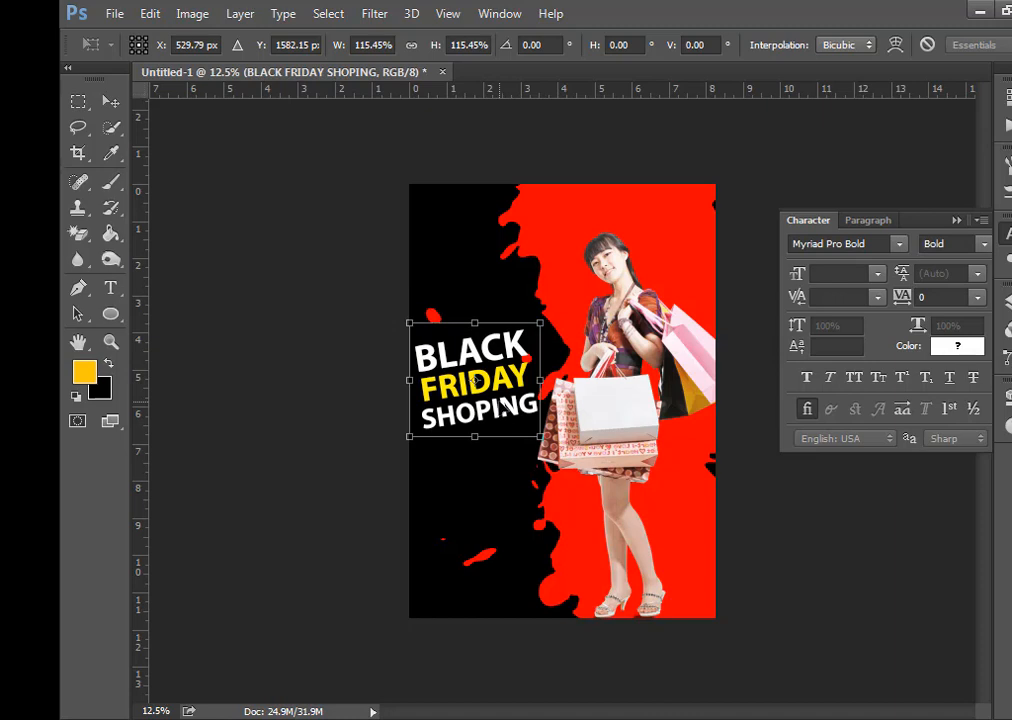
{"action": "key", "text": "Return"}
- Add the text "50%" in orange Myriad Pro Bold Italic below the headline
{"action": "key", "text": "t"}
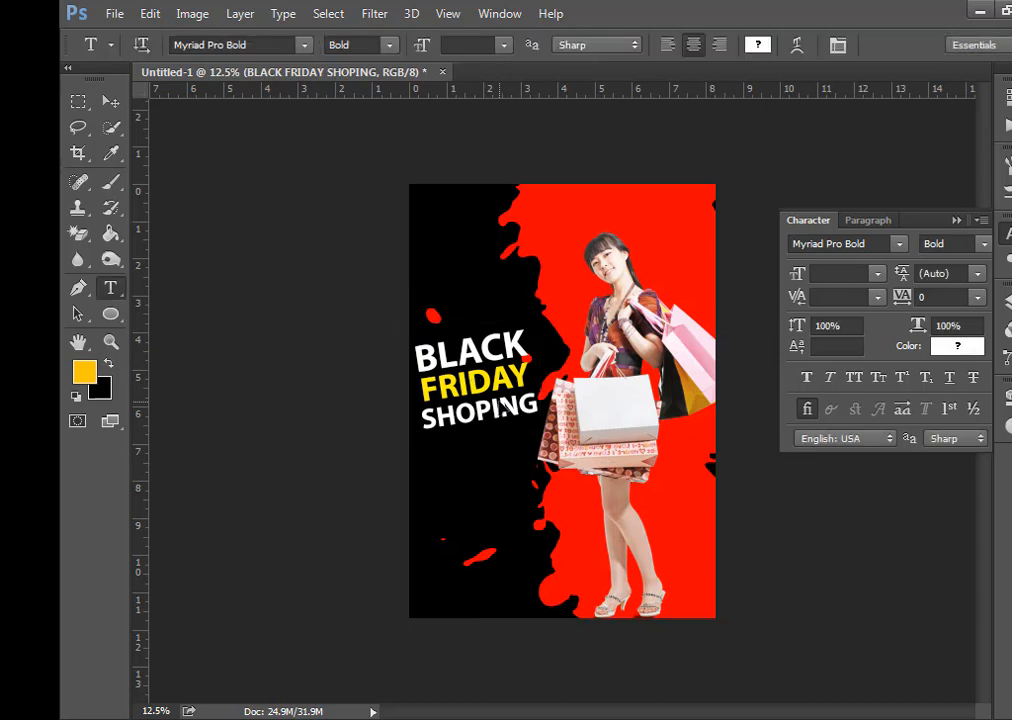
{"action": "left_click", "coordinate": [455, 490]}
{"action": "type", "text": "50"}
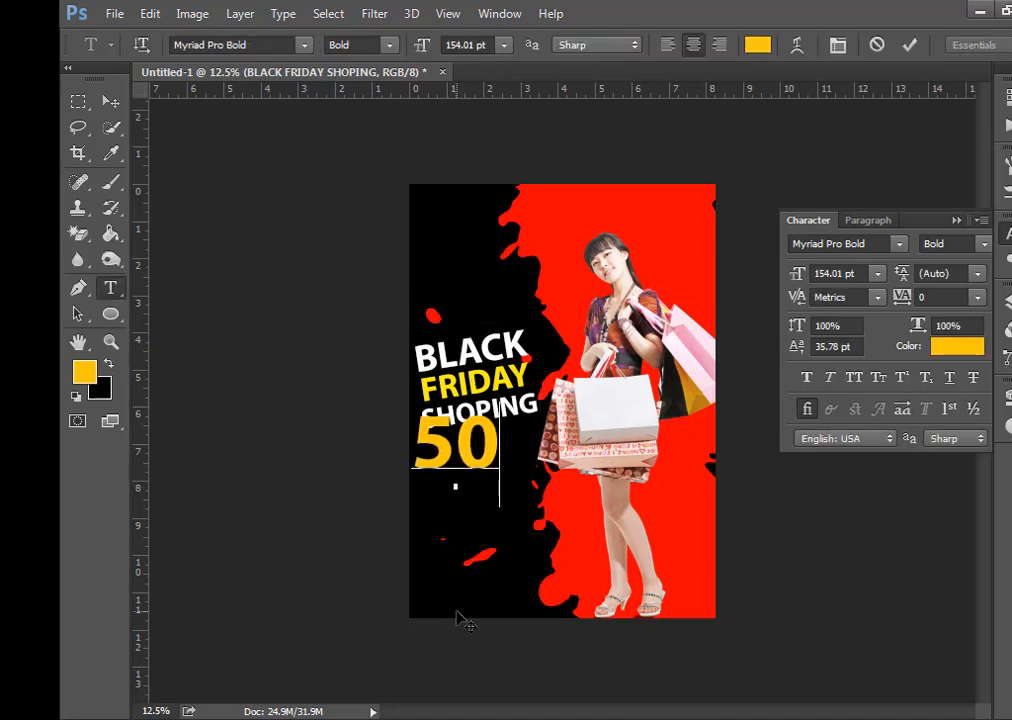
{"action": "left_click", "coordinate": [388, 47]}
{"action": "left_click", "coordinate": [373, 113]}
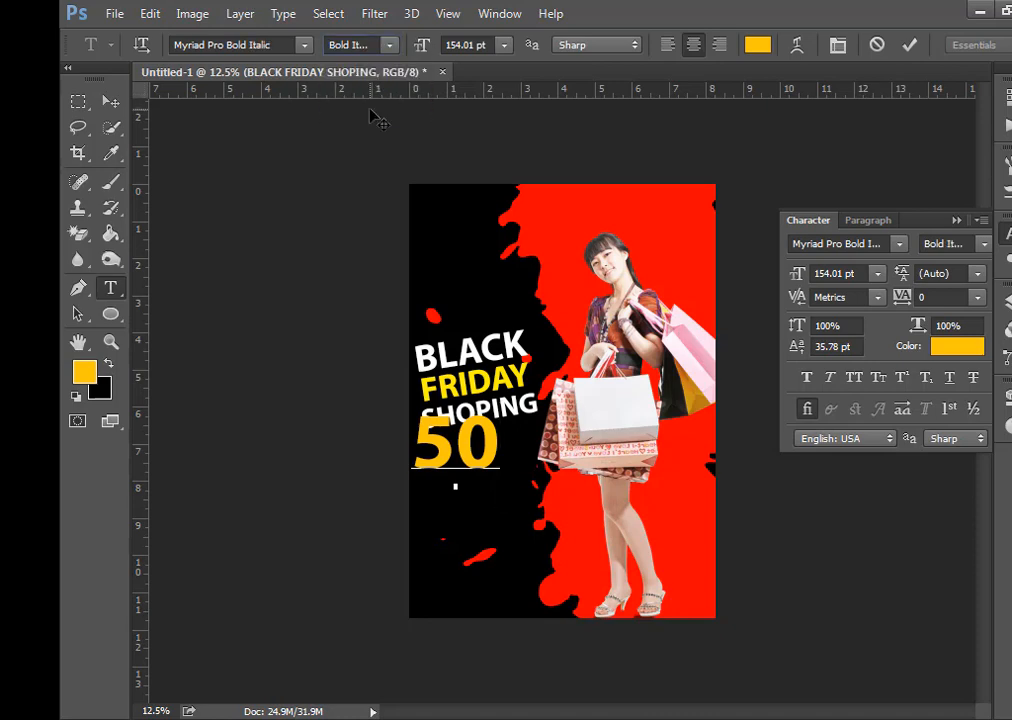
{"action": "left_click", "coordinate": [906, 43]}
{"action": "left_click", "coordinate": [373, 45]}
{"action": "left_click", "coordinate": [350, 113]}
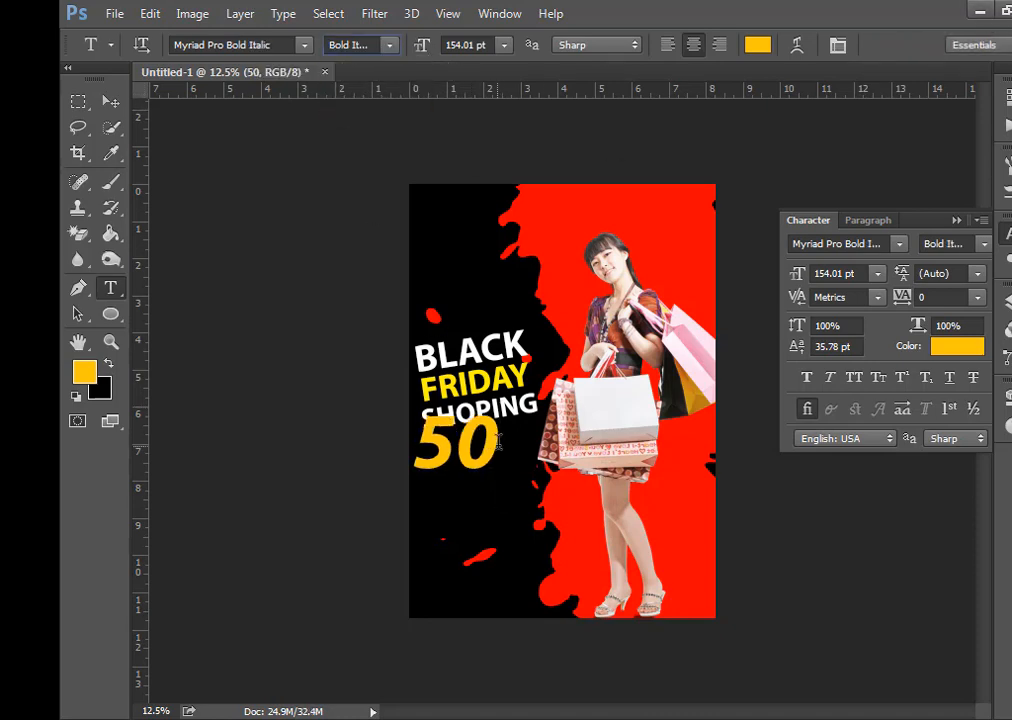
{"action": "left_click", "coordinate": [515, 478]}
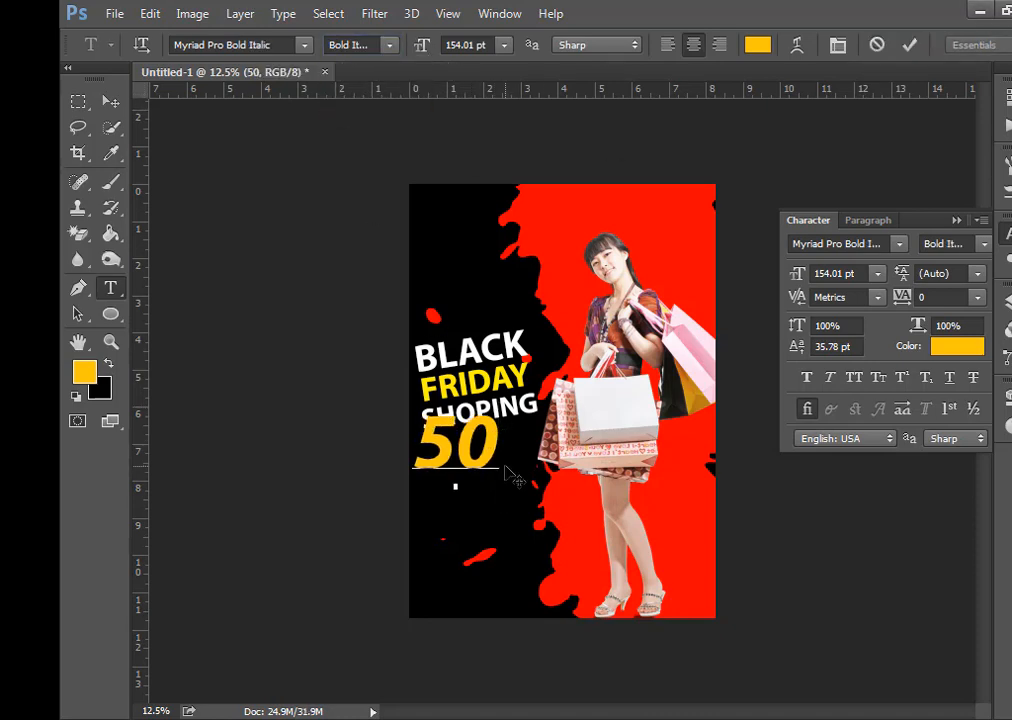
{"action": "type", "text": "%"}
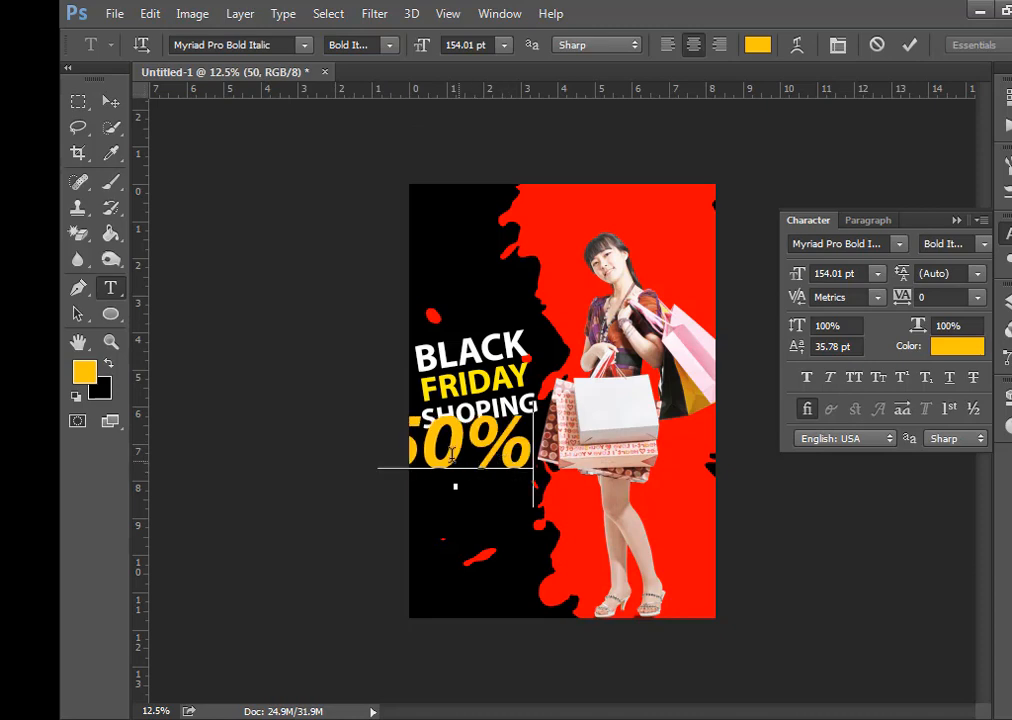
{"action": "left_click", "coordinate": [909, 44]}
- Scale the 50% text down to about 66% and place it clear below the word SHOPING
{"action": "left_click", "coordinate": [110, 101]}
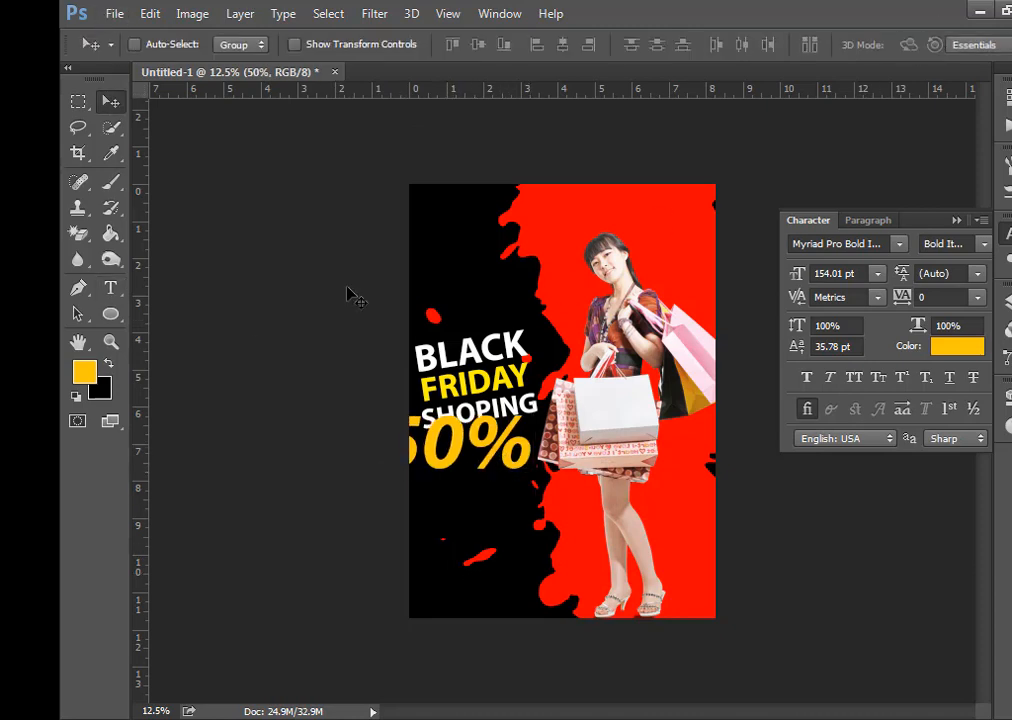
{"action": "left_click_drag", "start_coordinate": [518, 478], "coordinate": [519, 509]}
{"action": "key", "text": "ctrl+t"}
{"action": "mouse_move", "coordinate": [453, 492]}
{"action": "left_mouse_down"}
{"action": "mouse_move", "coordinate": [447, 500]}
{"action": "mouse_move", "coordinate": [459, 505]}
{"action": "left_mouse_up"}
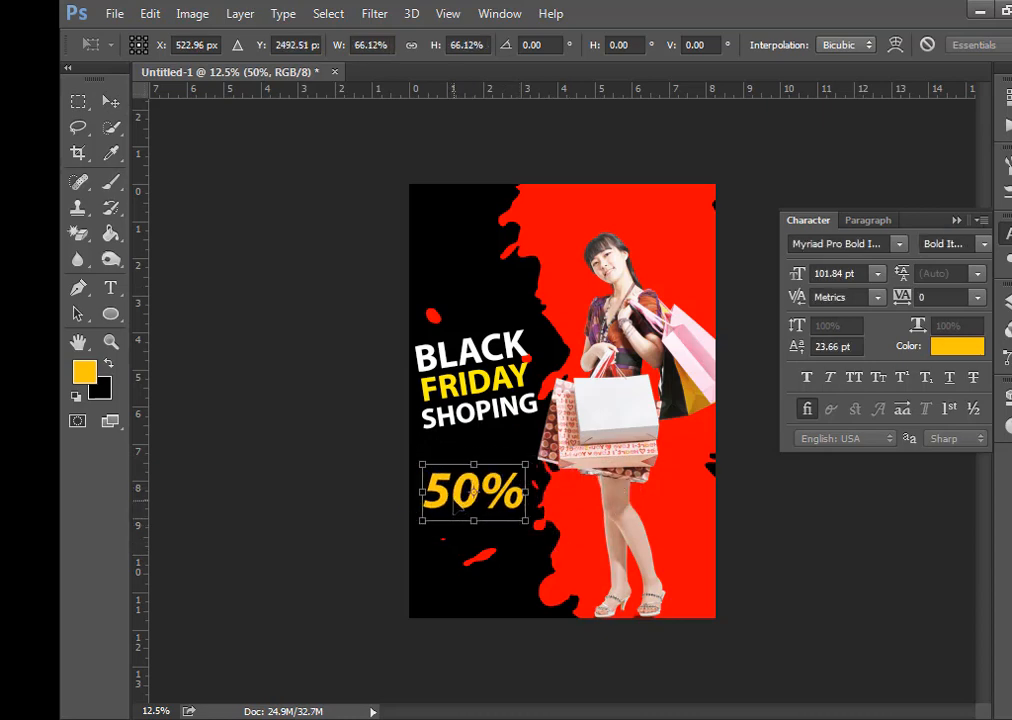
{"action": "key", "text": "Return"}
- Add the text "Limited Offer" below 50% at 40 pt in Myriad Pro Bold
{"action": "key", "text": "t"}
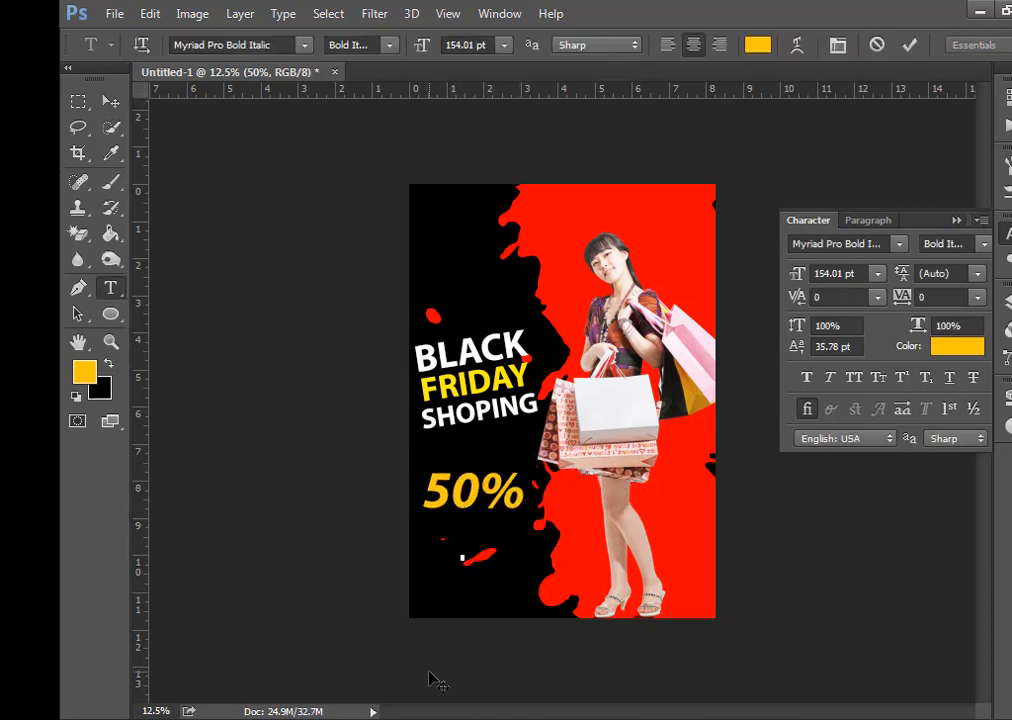
{"action": "left_click", "coordinate": [463, 44]}
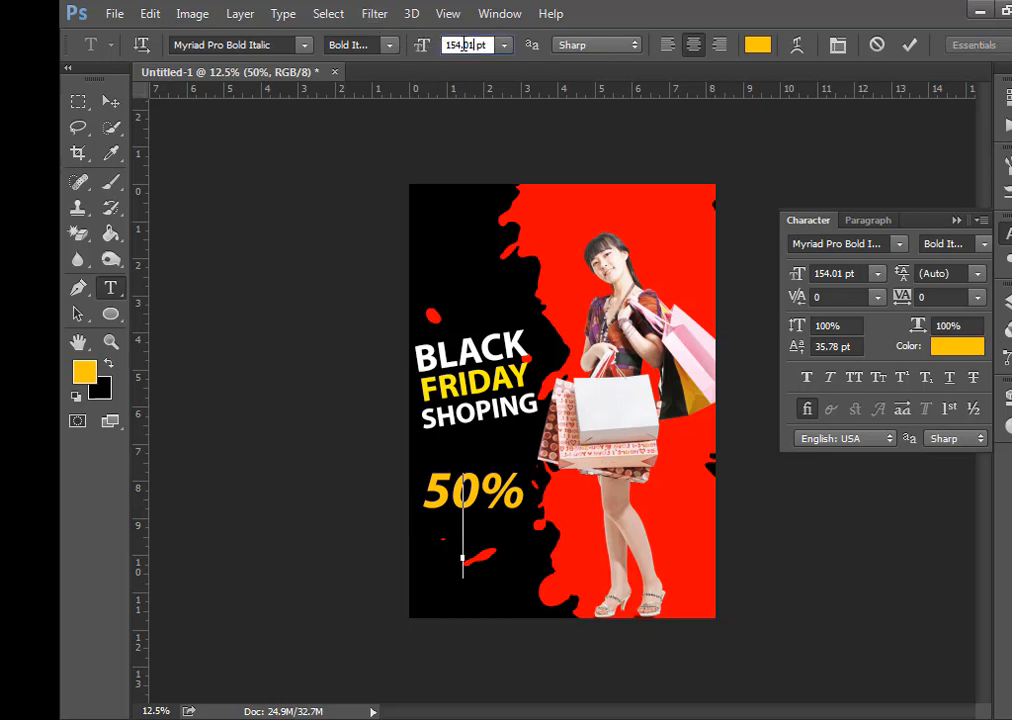
{"action": "type", "text": "40"}
{"action": "key", "text": "Return"}
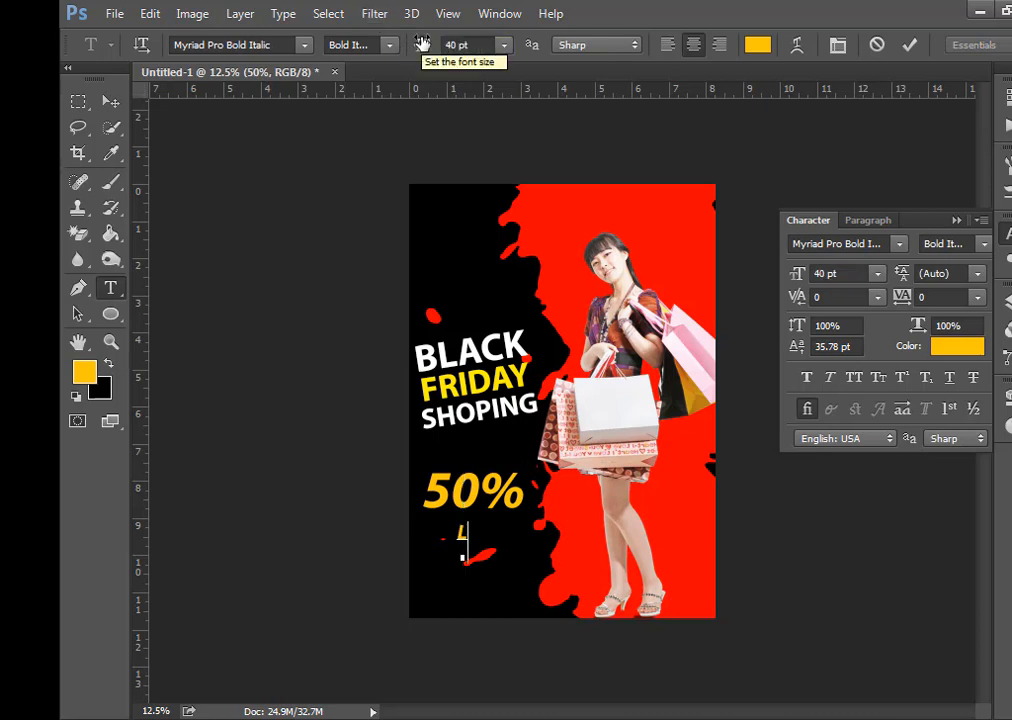
{"action": "type", "text": "mited O"}
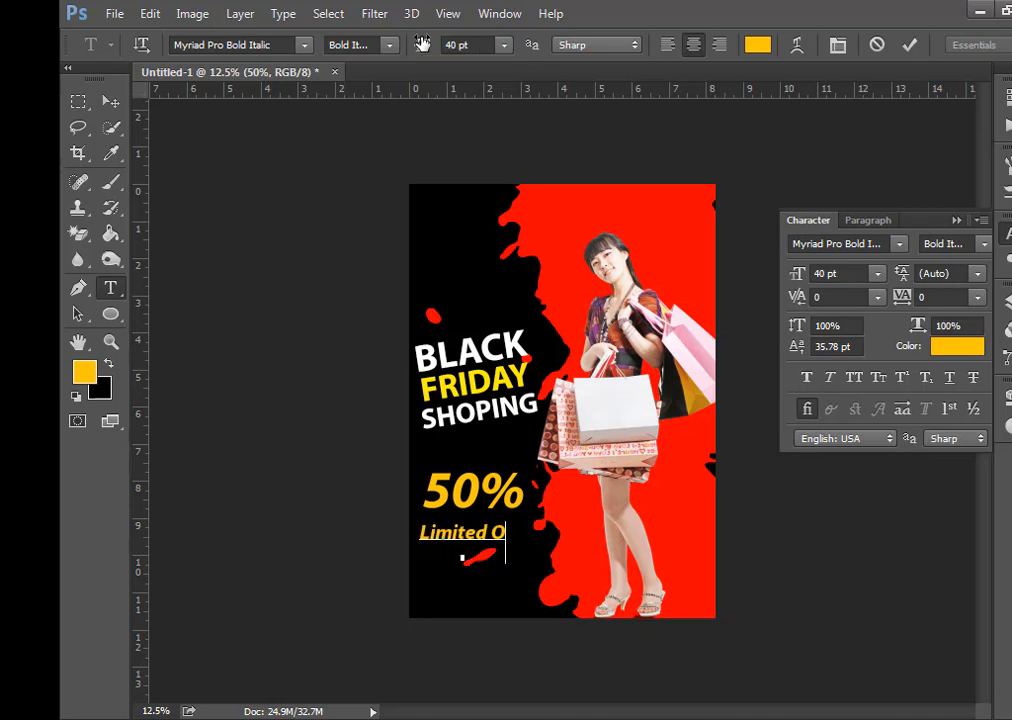
{"action": "type", "text": "ffer"}
{"action": "key", "text": "ctrl+Return"}
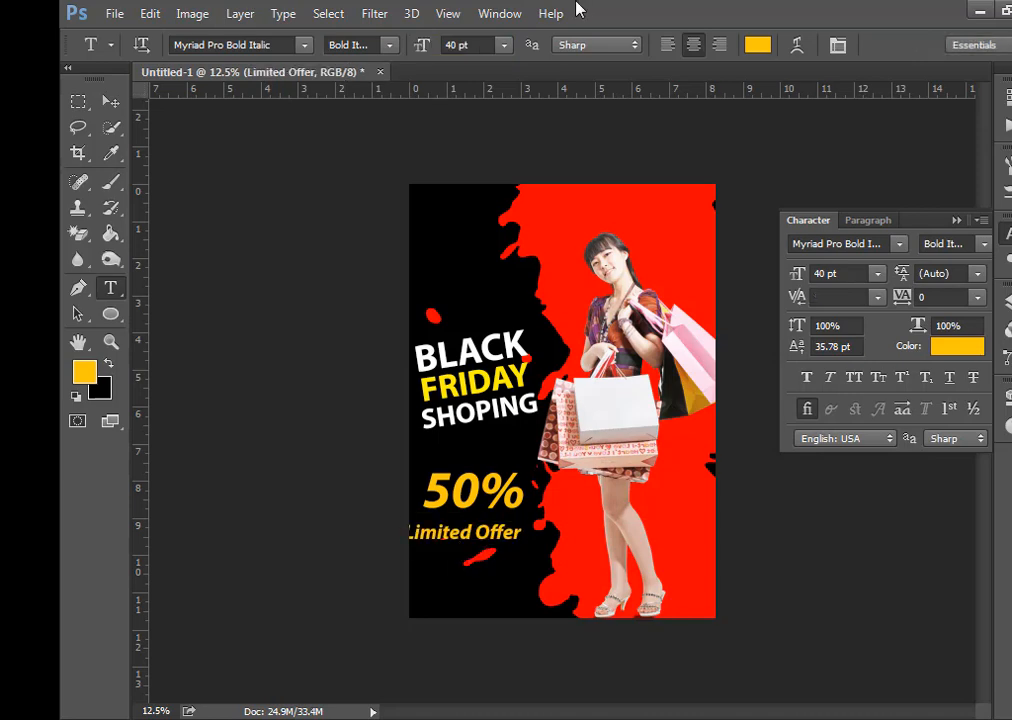
{"action": "left_click", "coordinate": [390, 45]}
{"action": "left_click", "coordinate": [402, 98]}
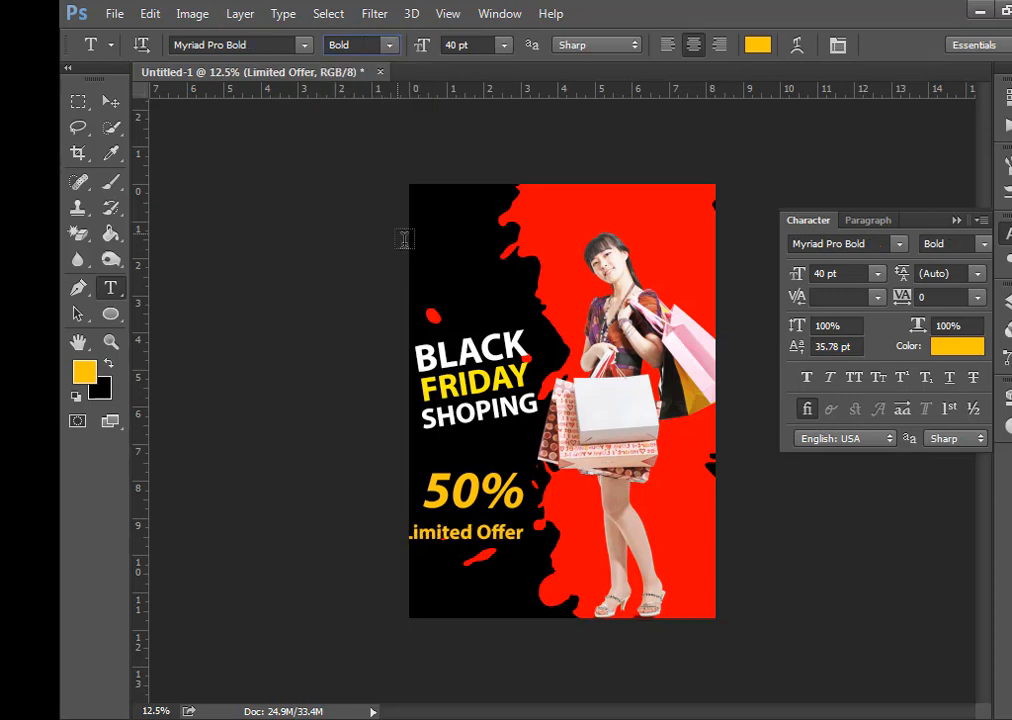
- Scale the Limited Offer text down to about 31 pt and align it directly beneath 50%
{"action": "left_click", "coordinate": [111, 102]}
{"action": "left_click_drag", "start_coordinate": [447, 538], "coordinate": [475, 533]}
{"action": "key", "text": "ctrl+t"}
{"action": "left_click_drag", "start_coordinate": [551, 541], "coordinate": [524, 541]}
{"action": "key", "text": "Return"}
{"action": "key", "text": "shift+Up"}
{"action": "key", "text": "shift+Up"}
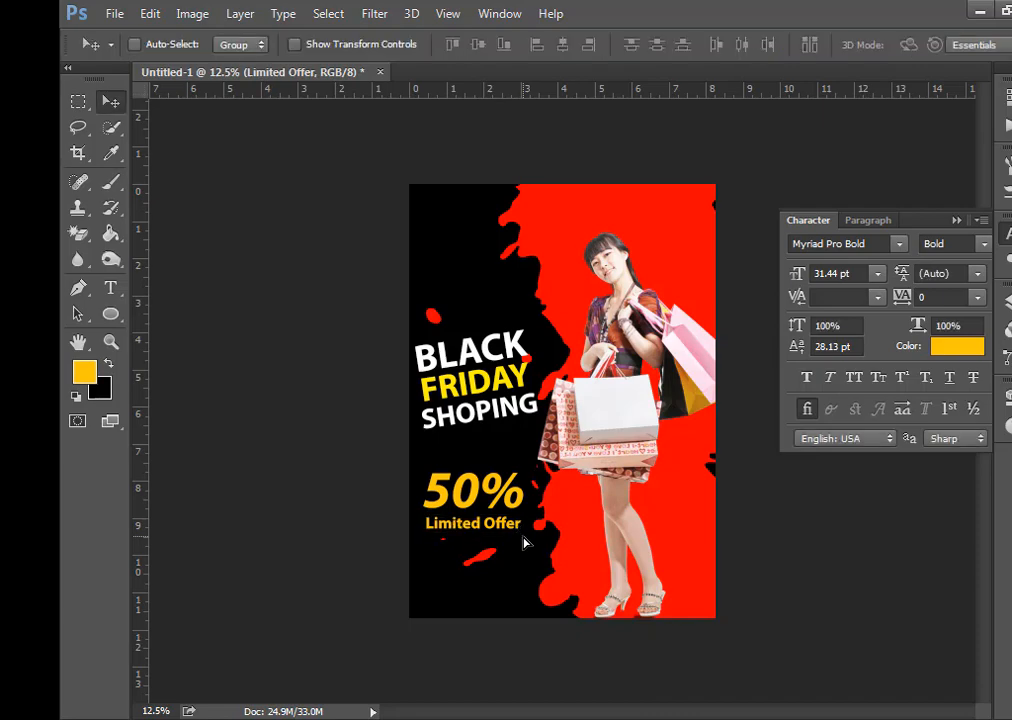
- Recolor the Limited Offer text white (ffffff) and shift it slightly closer to 50%
{"action": "left_click", "coordinate": [957, 346]}
{"action": "left_click", "coordinate": [474, 418]}
{"action": "left_click", "coordinate": [399, 393]}
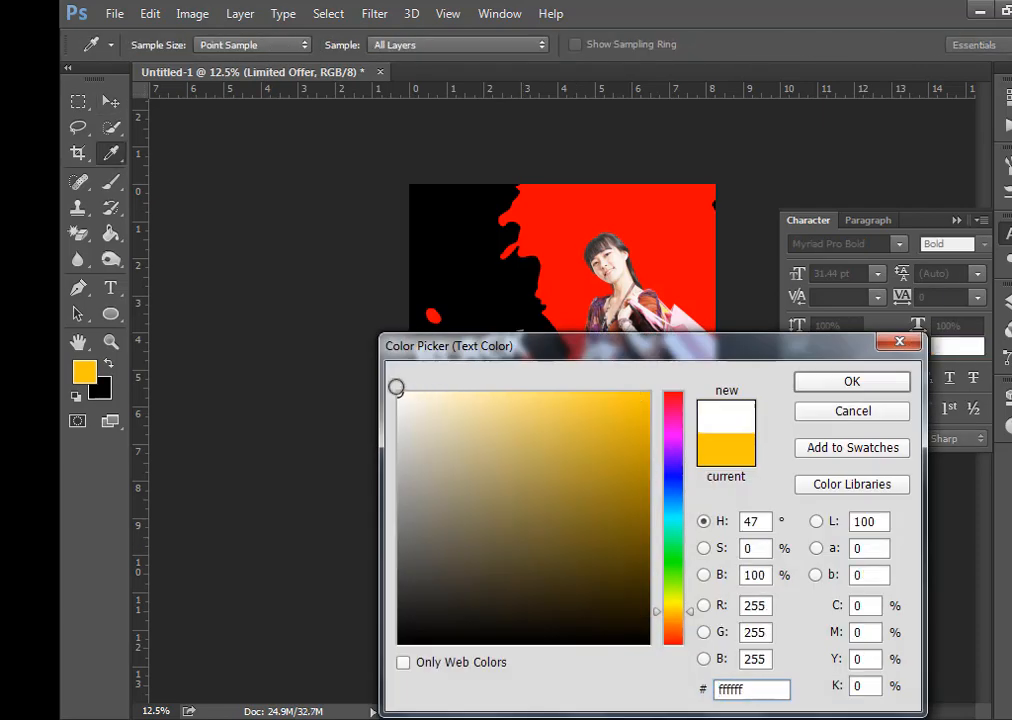
{"action": "left_click", "coordinate": [851, 382]}
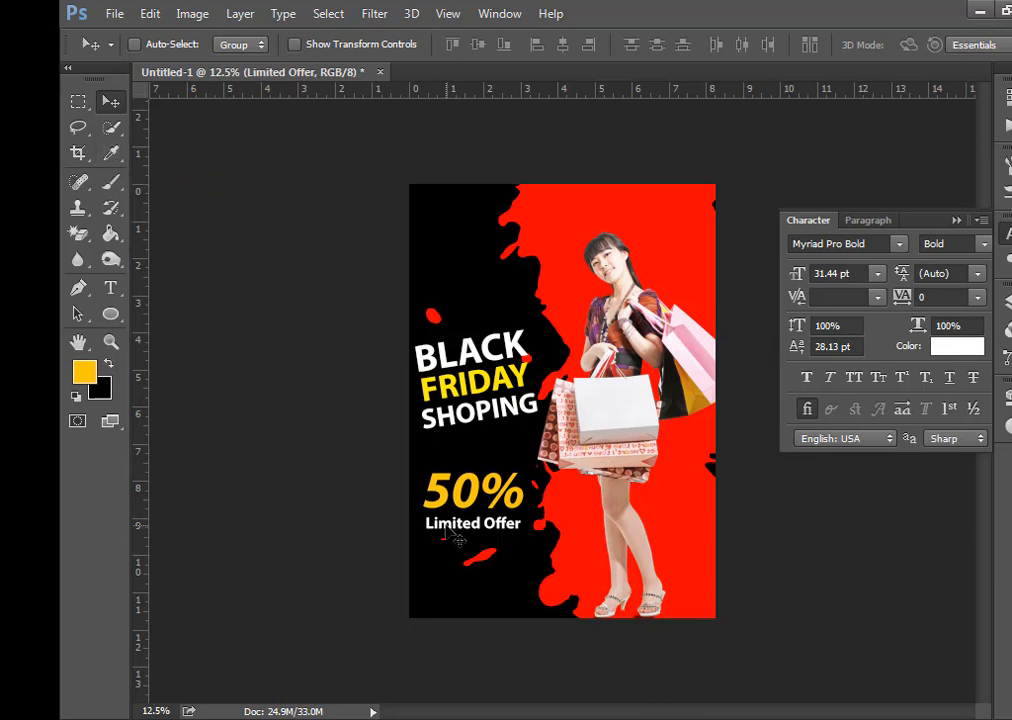
{"action": "left_click_drag", "start_coordinate": [459, 538], "coordinate": [463, 534]}
- Draw an orange rounded rectangle about 912 by 193 px below the Limited Offer text
{"action": "key", "text": "t"}
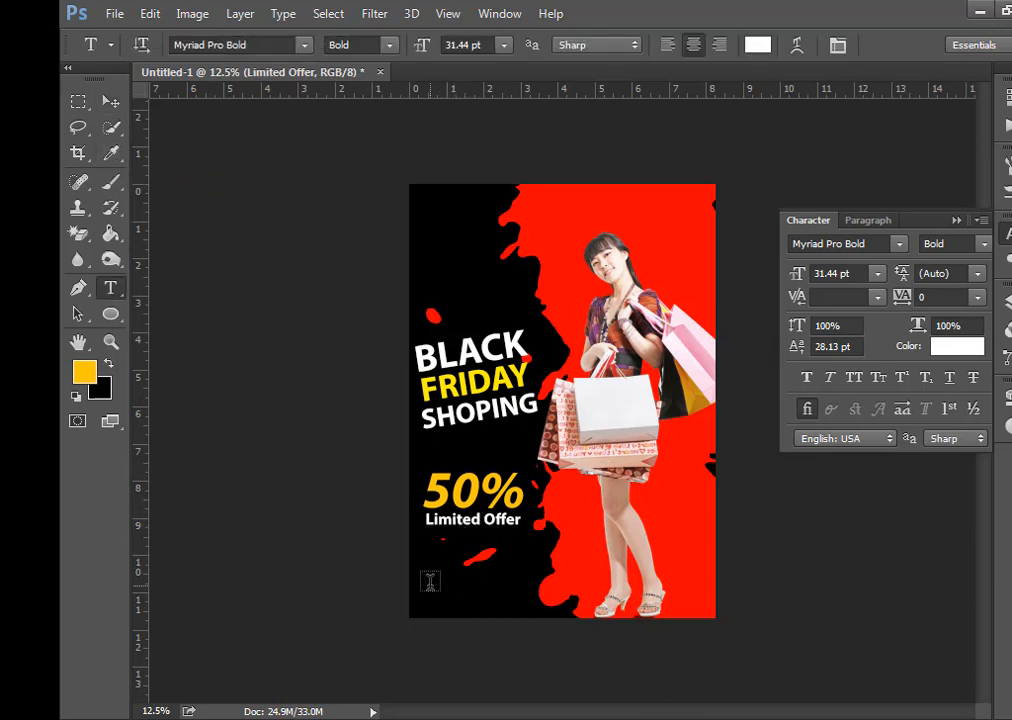
{"action": "left_click", "coordinate": [110, 316]}
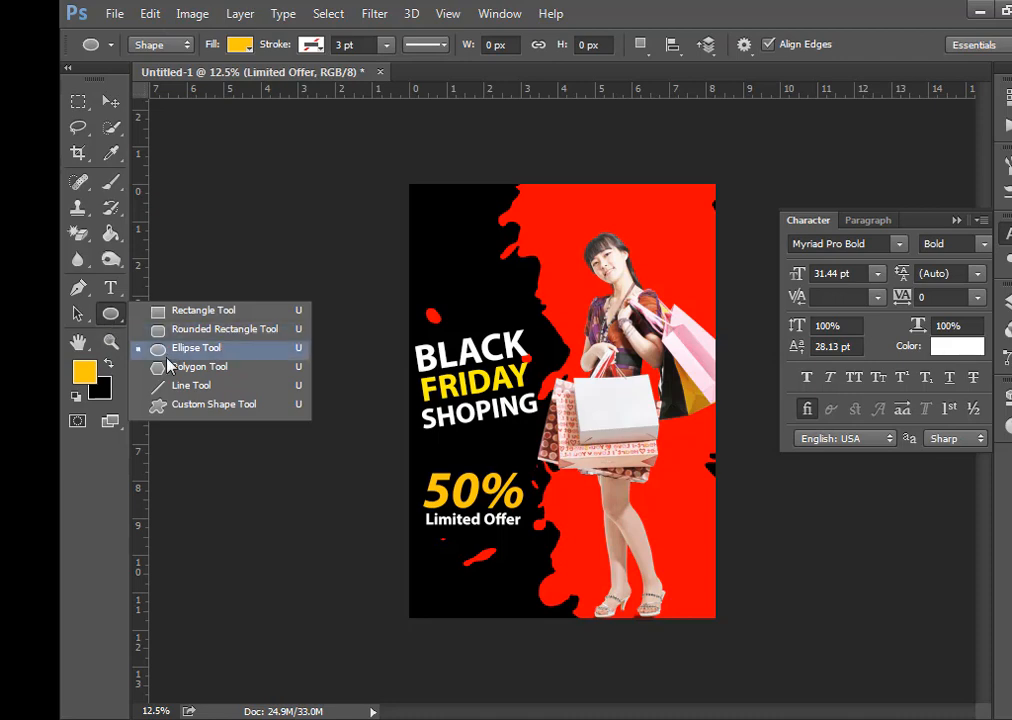
{"action": "left_click", "coordinate": [170, 330]}
{"action": "left_click_drag", "start_coordinate": [422, 564], "coordinate": [535, 588]}
{"action": "left_click", "coordinate": [110, 101]}
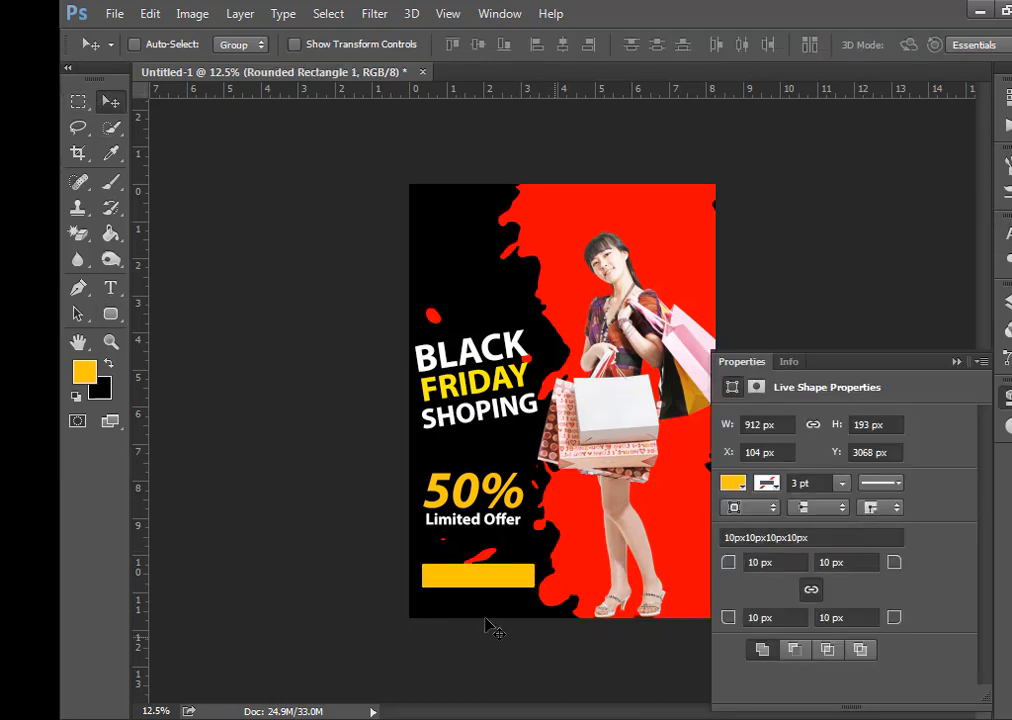
- Add the text "Shop Now" in 40 pt Myriad Pro Bold and place it on the orange rectangle
{"action": "key", "text": "t"}
{"action": "left_click", "coordinate": [444, 537]}
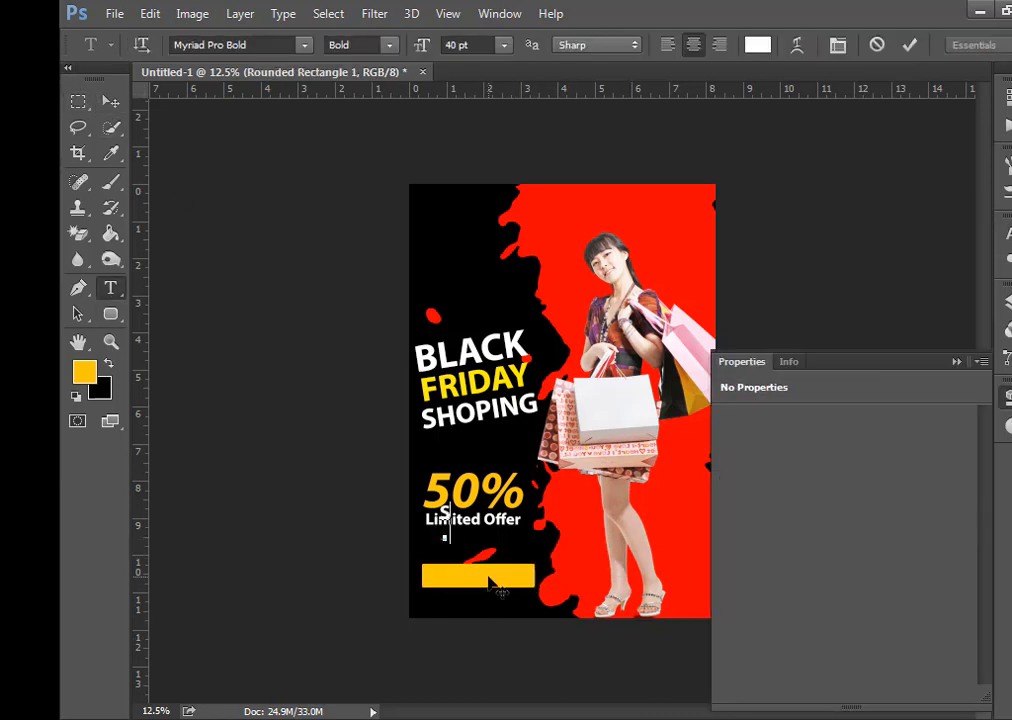
{"action": "type", "text": "Shop Now"}
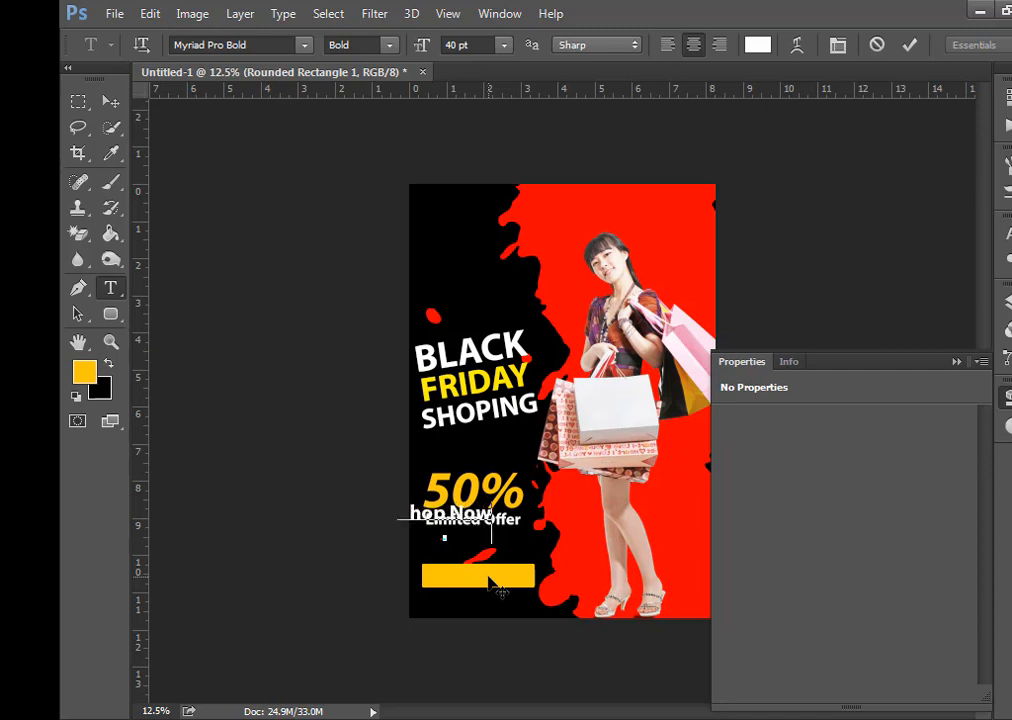
{"action": "left_click_drag", "start_coordinate": [497, 622], "coordinate": [526, 689]}
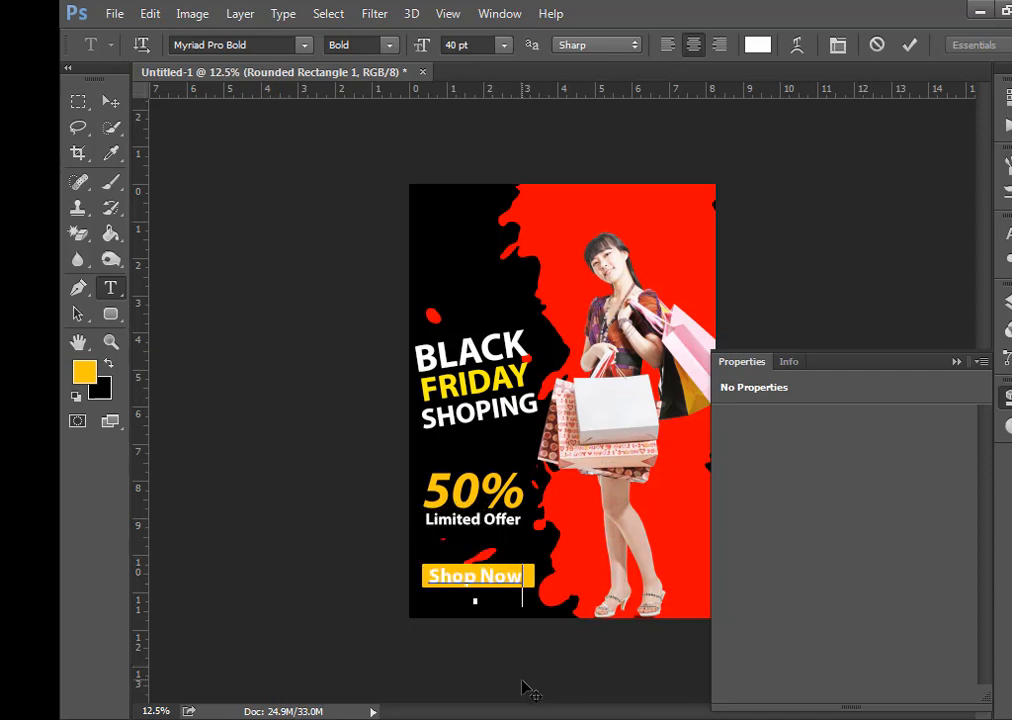
{"action": "key", "text": "ctrl+Return"}
- Recolor the Shop Now text black and fine-tune its position on the orange rectangle
{"action": "left_click", "coordinate": [757, 44]}
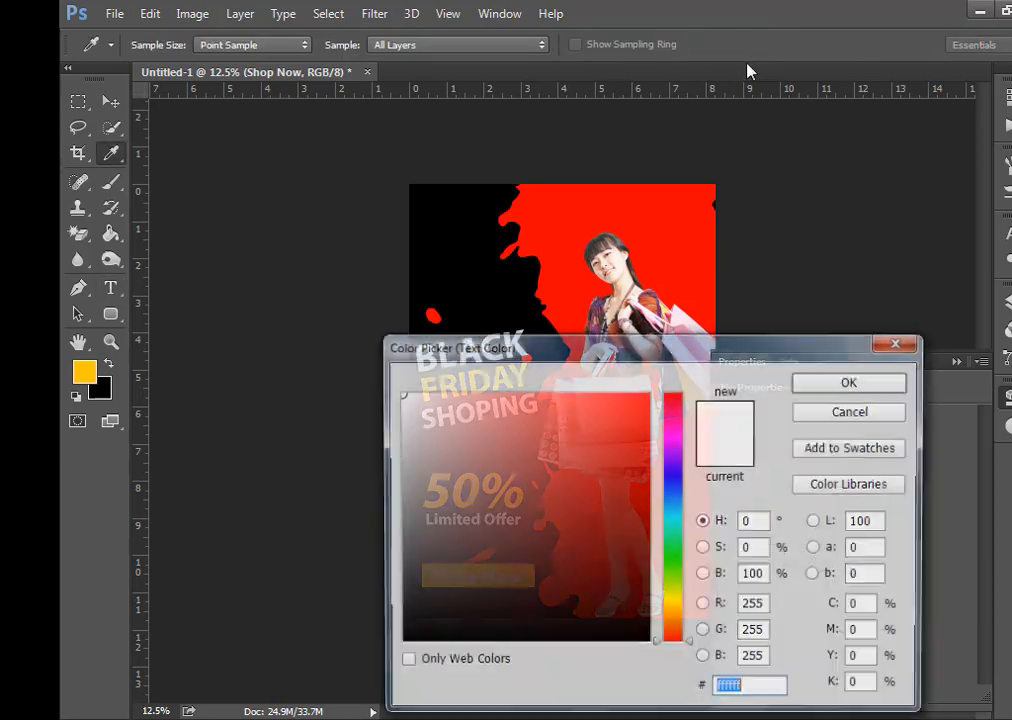
{"action": "left_click_drag", "start_coordinate": [460, 612], "coordinate": [404, 644]}
{"action": "left_click", "coordinate": [820, 386]}
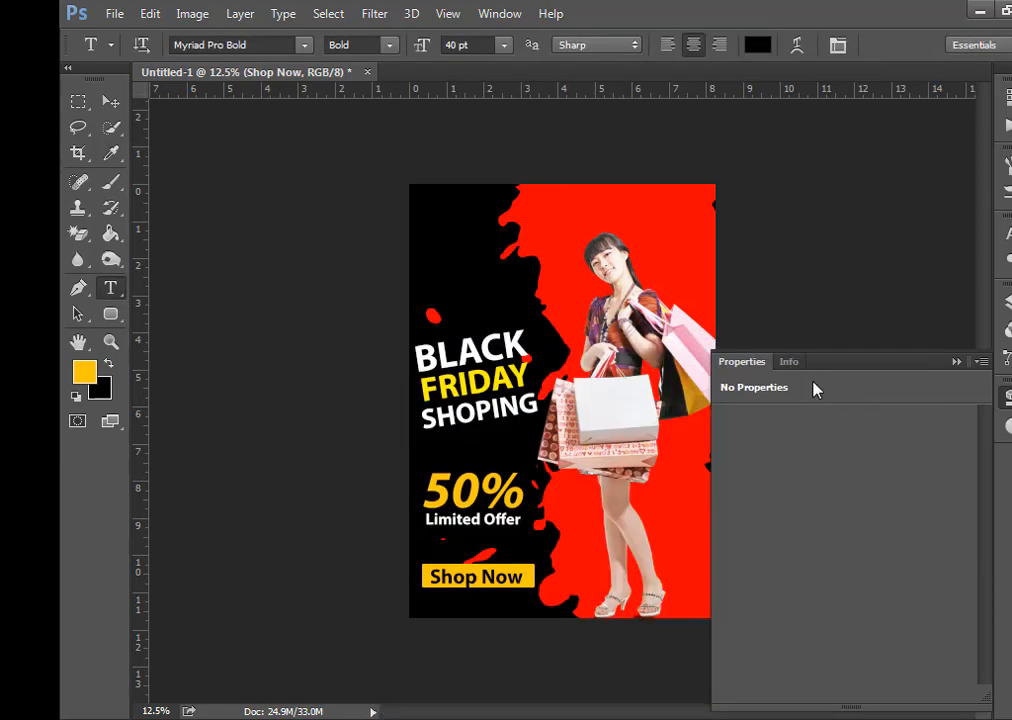
{"action": "left_click", "coordinate": [106, 101]}
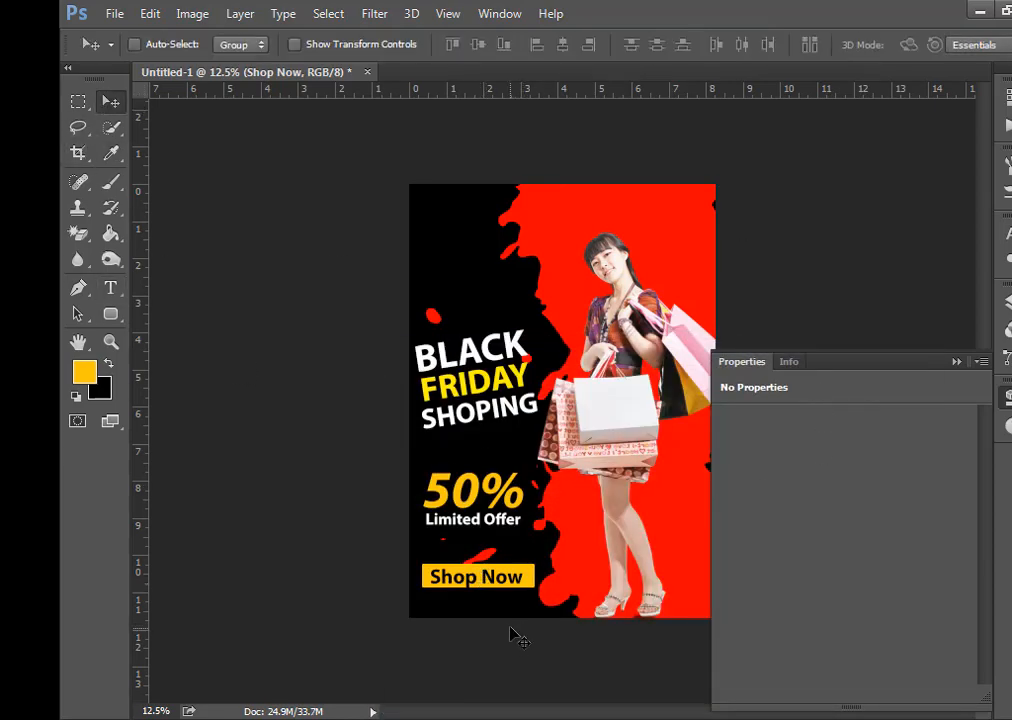
{"action": "left_click_drag", "start_coordinate": [481, 592], "coordinate": [480, 591]}
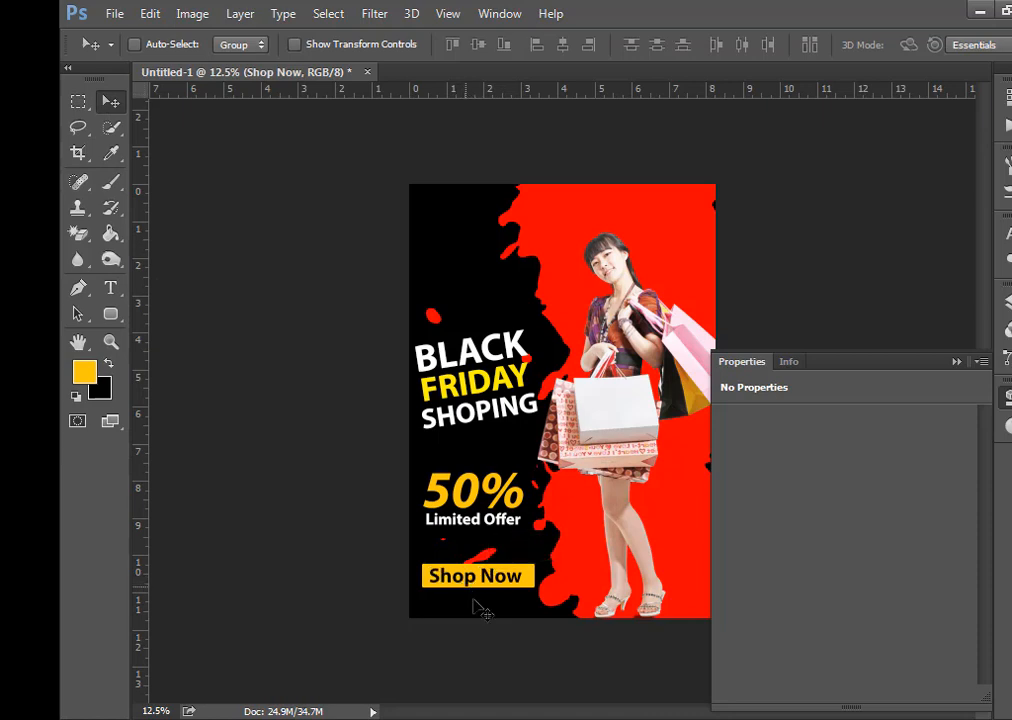
- Move the woman with the shopping bags up so her image layer starts at the poster's top edge
{"action": "key", "text": "t"}
{"action": "left_click", "coordinate": [108, 101]}
{"action": "left_click_drag", "start_coordinate": [616, 395], "coordinate": [625, 352]}
{"action": "key", "text": "ctrl+plus"}
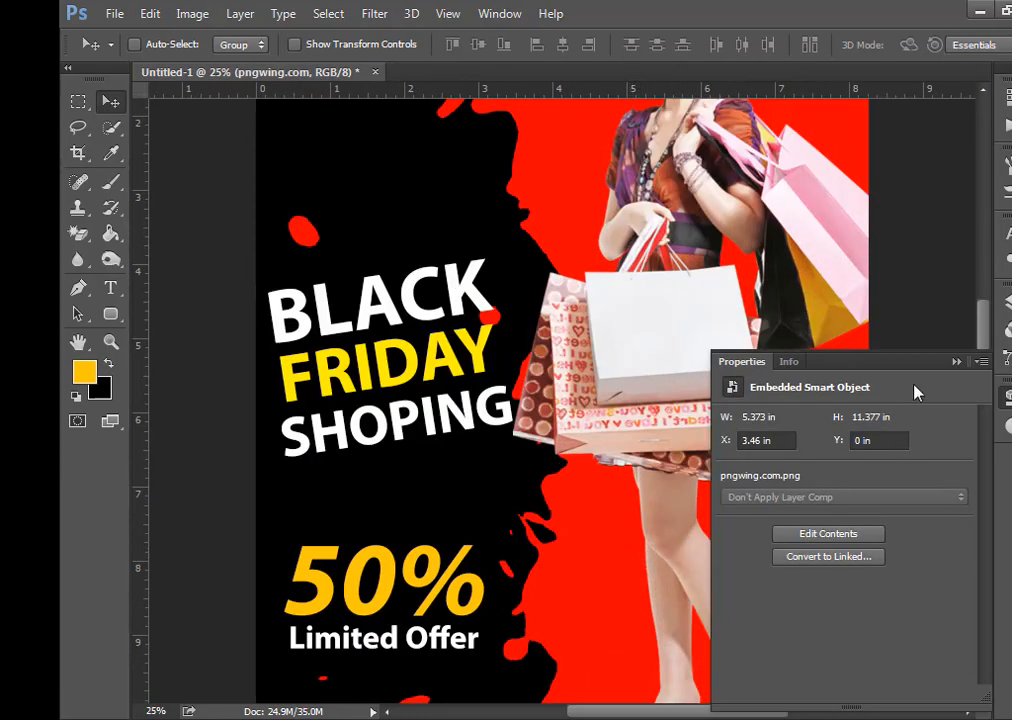
- Add a phone number in 30 pt Myriad Pro Bold and place it just below the woman's feet
{"action": "scroll", "coordinate": [788, 499], "scroll_direction": "down", "scroll_amount": 5}
{"action": "left_click_drag", "start_coordinate": [714, 515], "coordinate": [581, 445]}
{"action": "key", "text": "t"}
{"action": "left_click", "coordinate": [504, 465]}
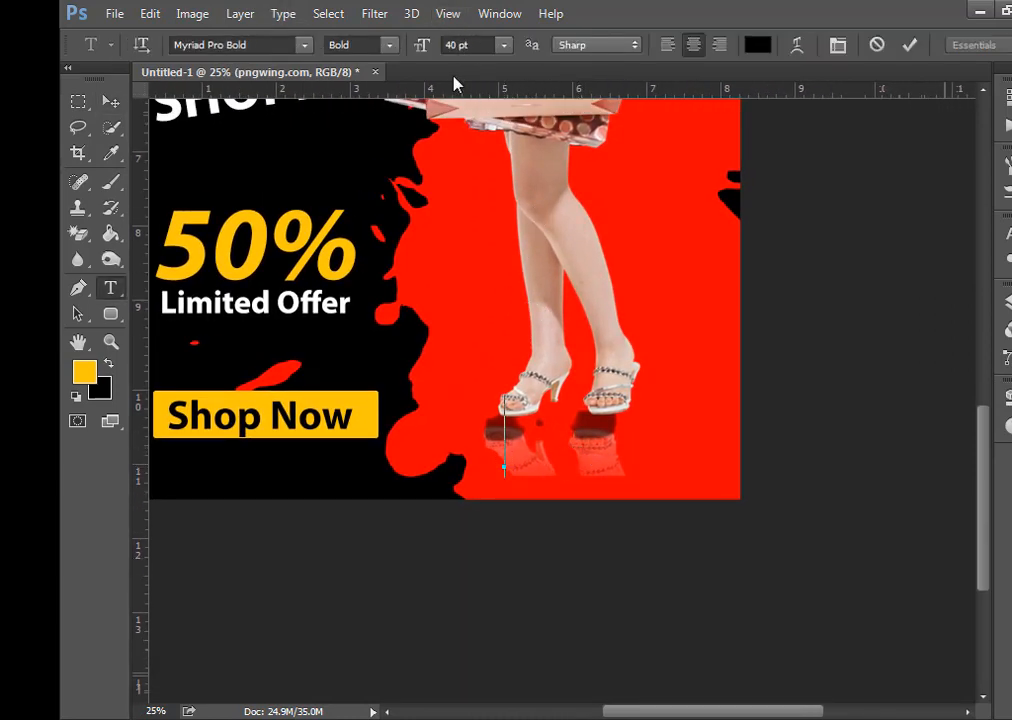
{"action": "left_click", "coordinate": [425, 50]}
{"action": "type", "text": "30"}
{"action": "key", "text": "Return"}
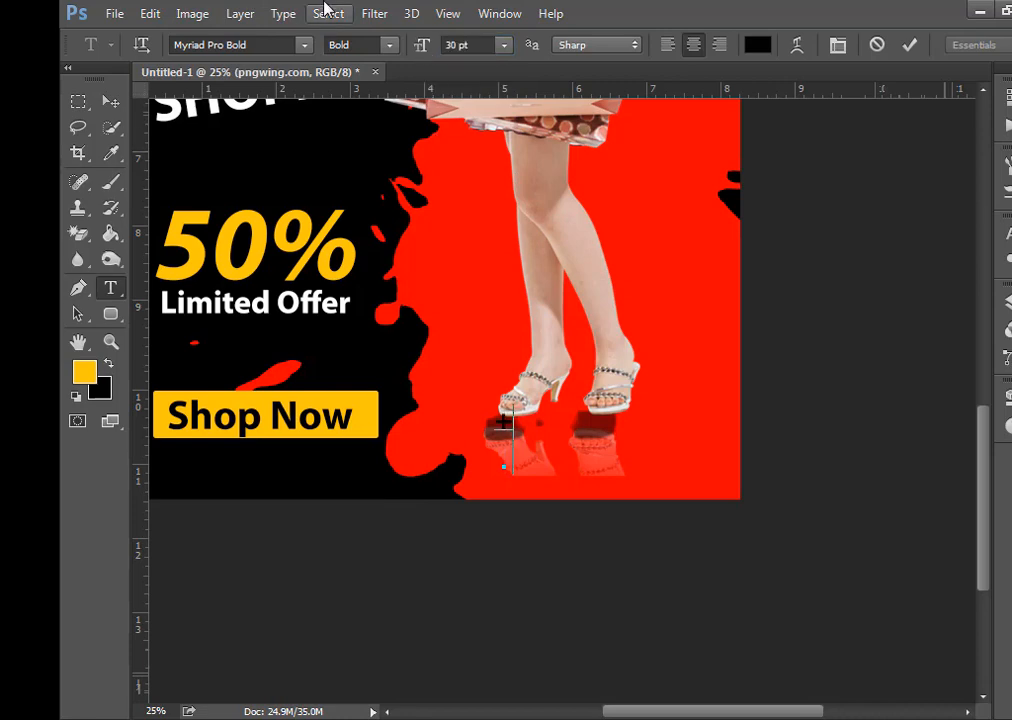
{"action": "type", "text": "888"}
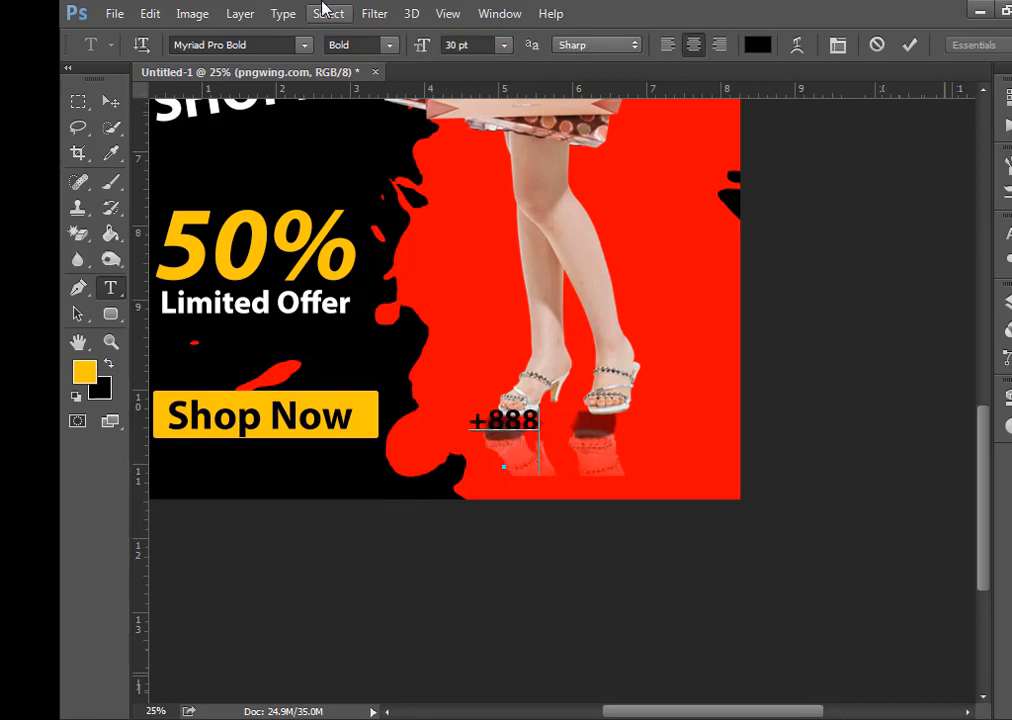
{"action": "type", "text": "-000-"}
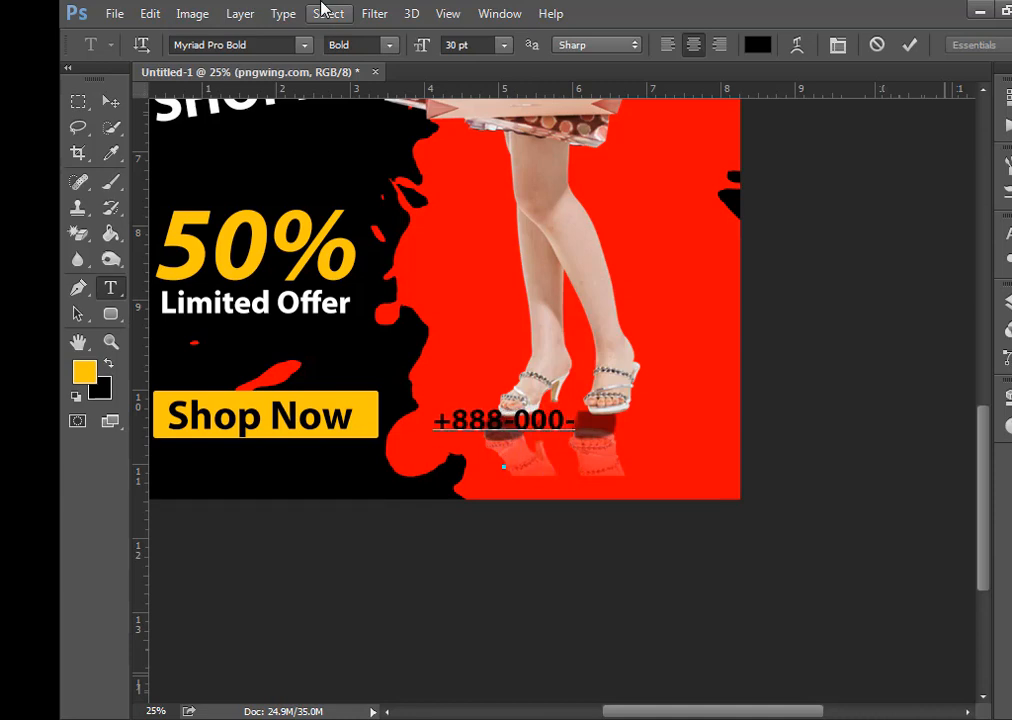
{"action": "type", "text": "4568"}
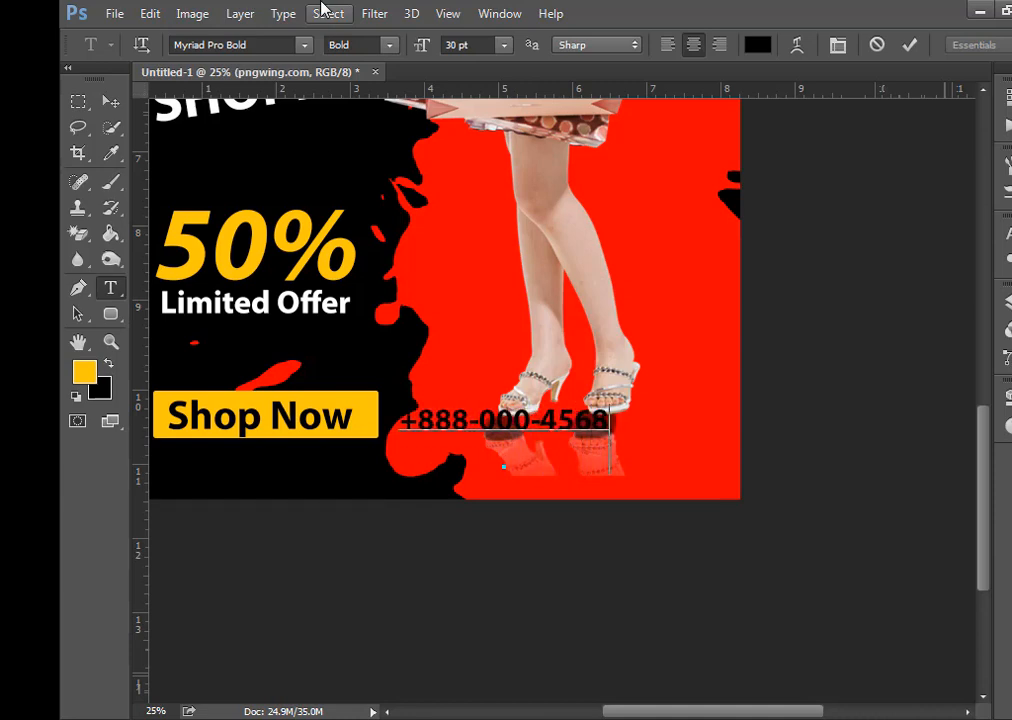
{"action": "left_click_drag", "start_coordinate": [500, 519], "coordinate": [557, 533]}
{"action": "key", "text": "ctrl+Return"}
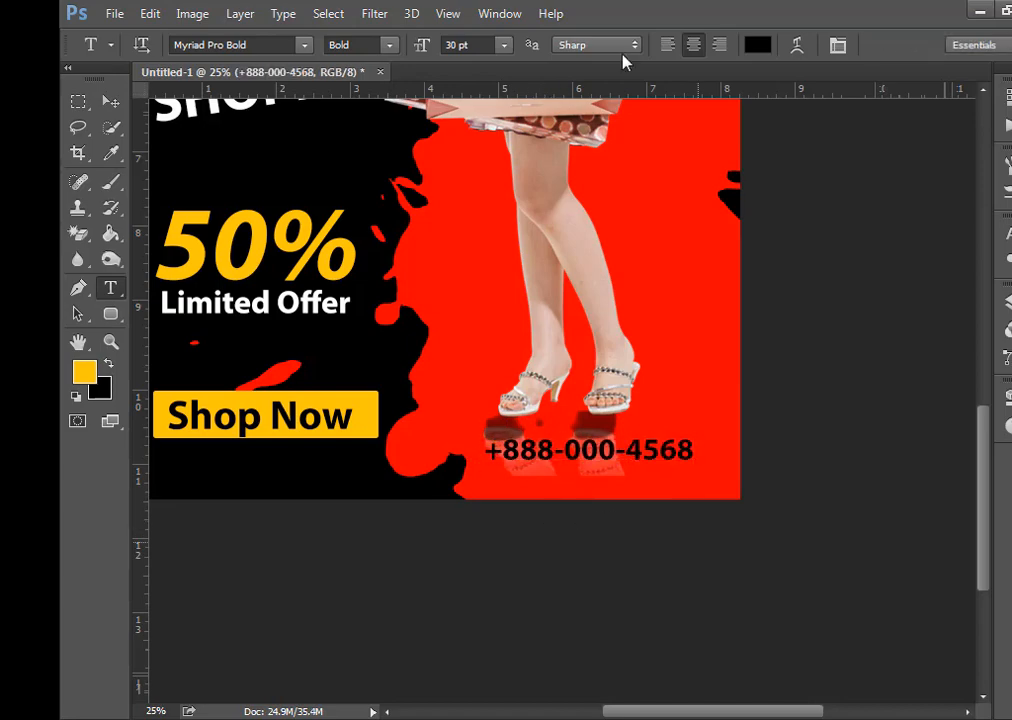
- Recolor the phone number text white (ffffff)
{"action": "left_click", "coordinate": [757, 45]}
{"action": "left_click_drag", "start_coordinate": [554, 341], "coordinate": [784, 341]}
{"action": "left_click", "coordinate": [597, 372]}
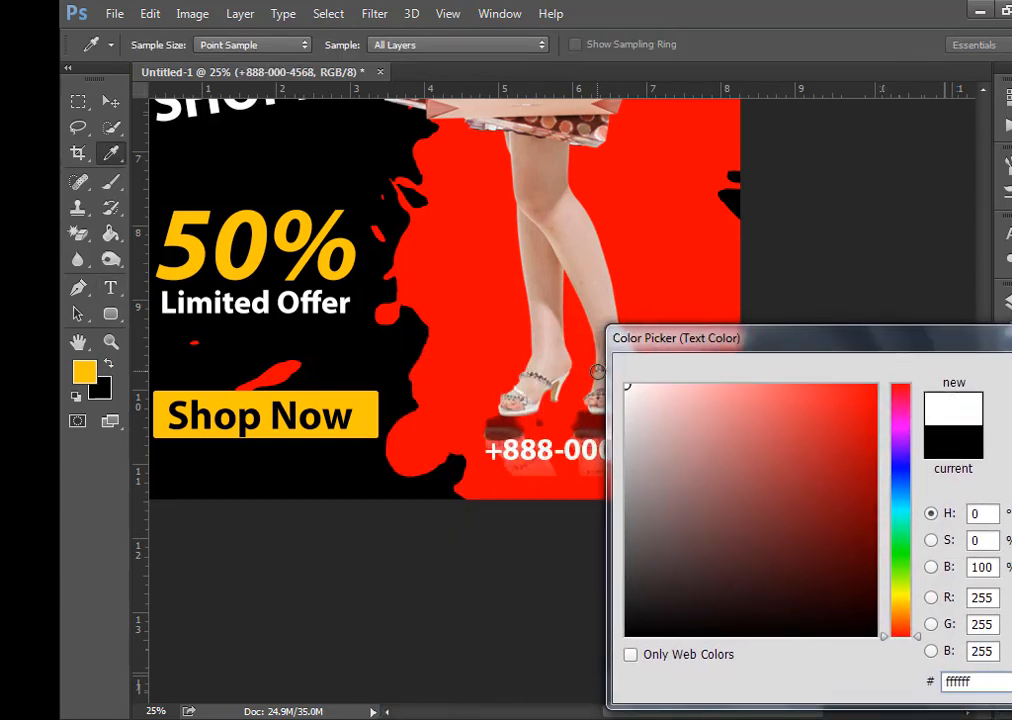
{"action": "left_click", "coordinate": [341, 395]}
{"action": "left_click", "coordinate": [627, 387]}
{"action": "left_click_drag", "start_coordinate": [854, 341], "coordinate": [701, 347]}
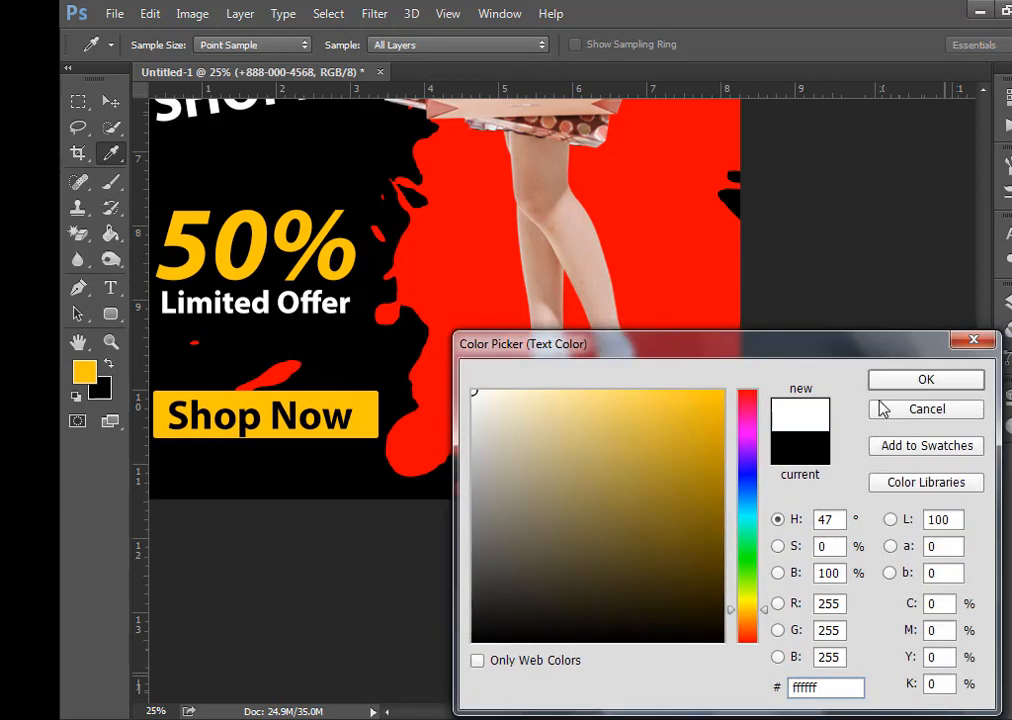
{"action": "left_click", "coordinate": [888, 379]}
{"action": "left_click", "coordinate": [496, 487]}
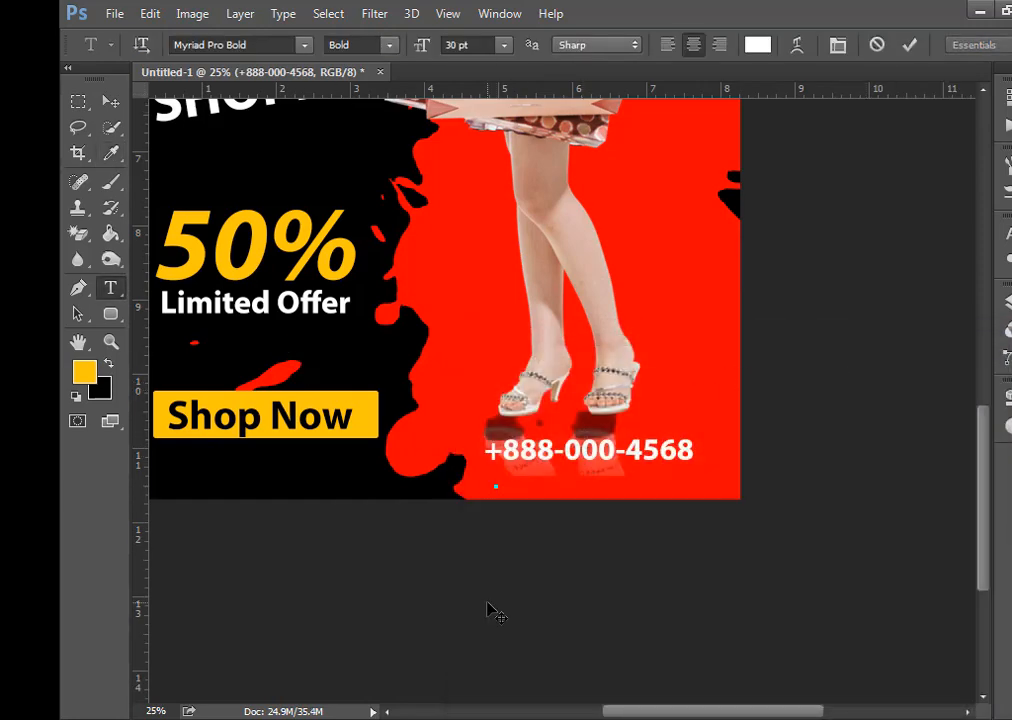
{"action": "type", "text": "www"}
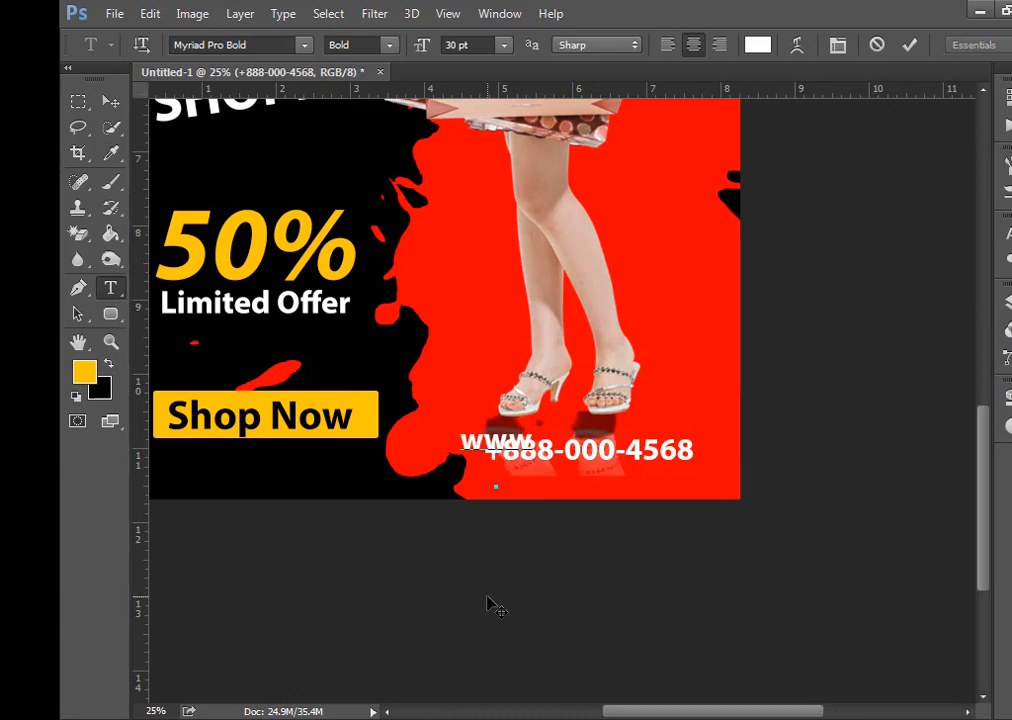
{"action": "type", "text": ".tinyad"}
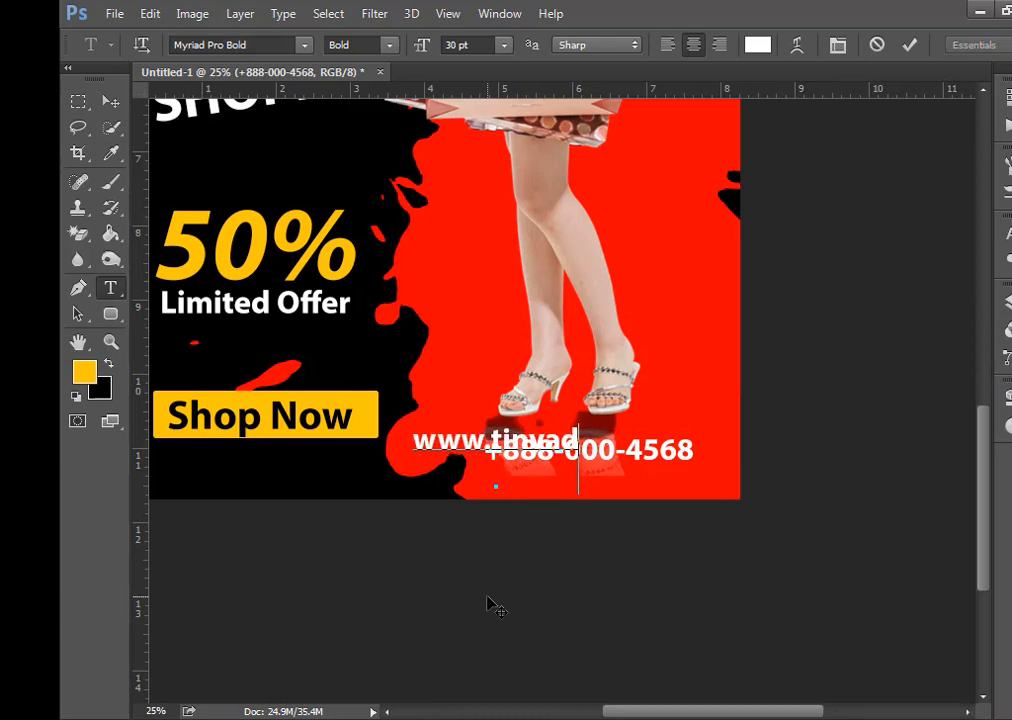
{"action": "type", "text": "obegraphi"}
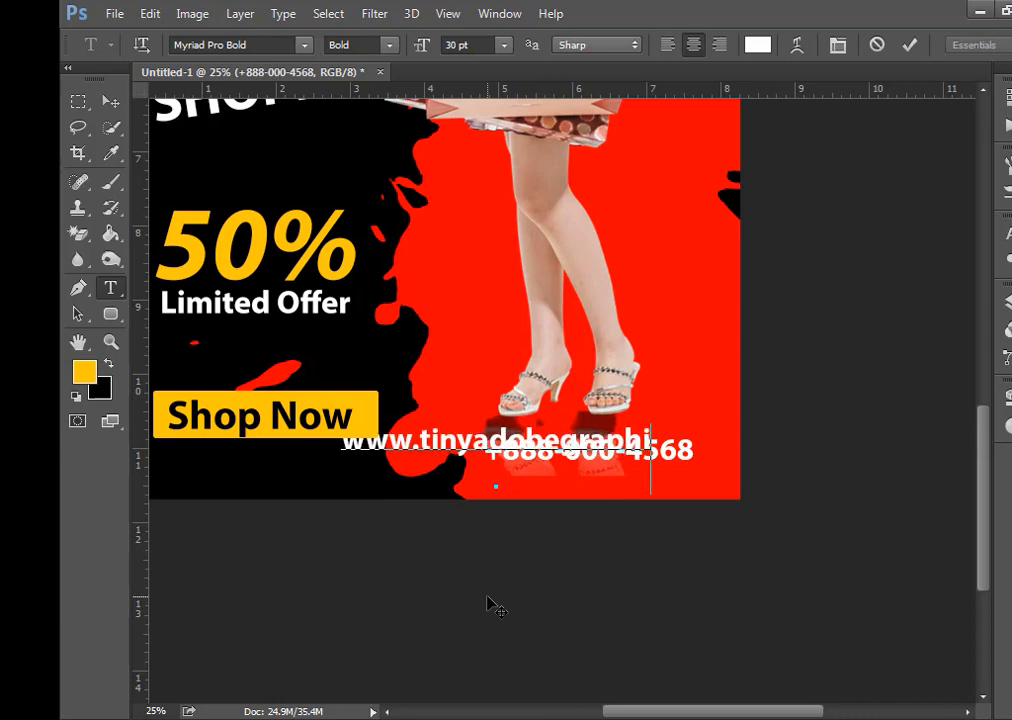
{"action": "type", "text": "c.blogspot"}
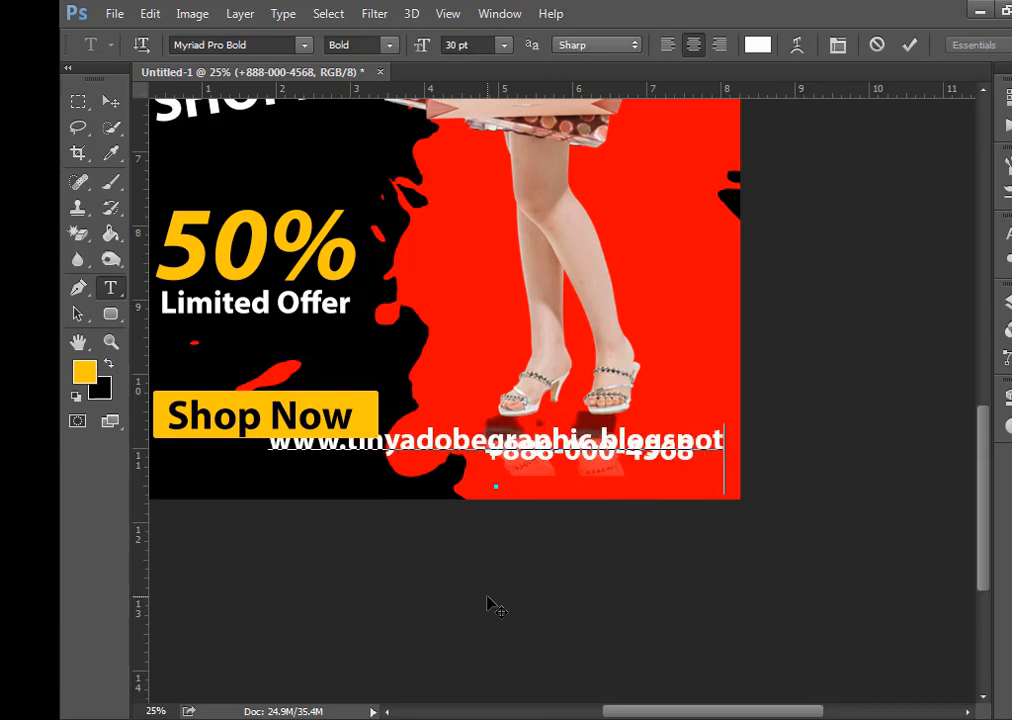
{"action": "type", "text": ".com"}
{"action": "key", "text": "ctrl+Return"}
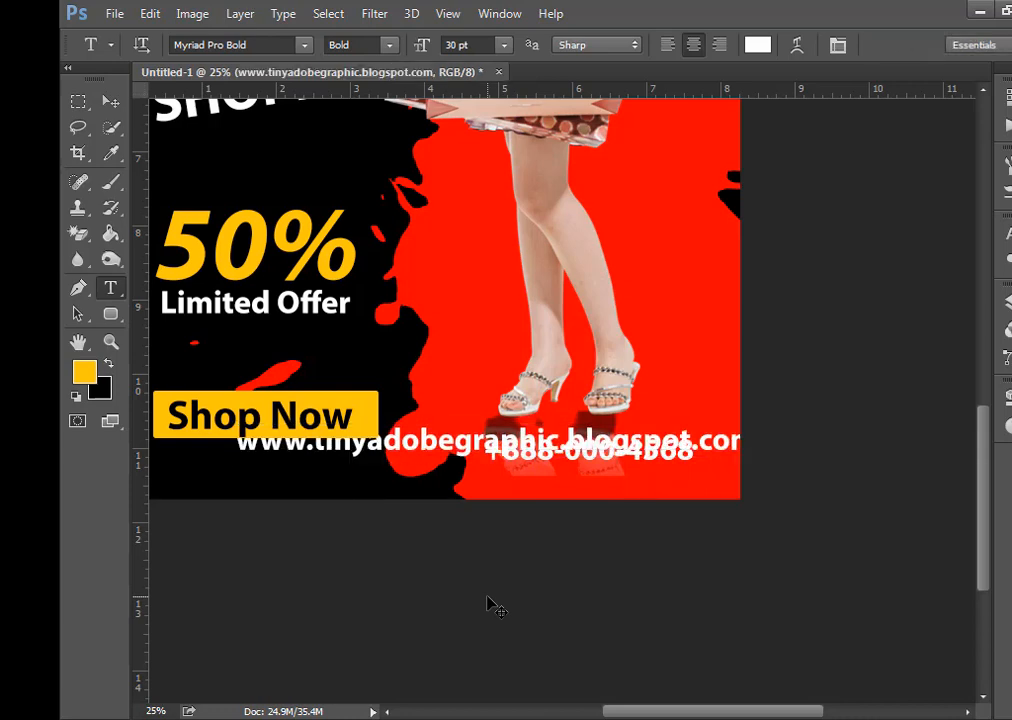
- Scale the website text down and fit it directly beneath the phone number, matching the number's right end
{"action": "key", "text": "ctrl+t"}
{"action": "left_click_drag", "start_coordinate": [236, 428], "coordinate": [519, 473]}
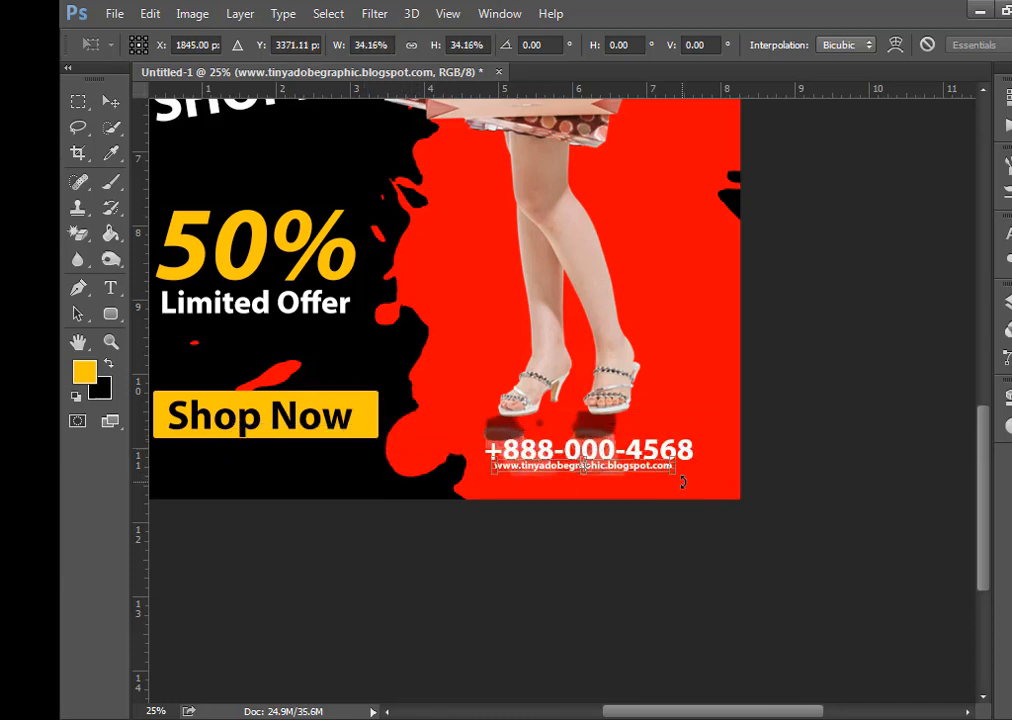
{"action": "mouse_move", "coordinate": [683, 482]}
{"action": "left_mouse_down"}
{"action": "mouse_move", "coordinate": [694, 450]}
{"action": "mouse_move", "coordinate": [676, 462]}
{"action": "left_mouse_up"}
{"action": "key", "text": "Return"}
{"action": "key", "text": "v"}
- Add the text "FREEPSD PLANET" in white 30 pt Myriad Pro Bold across the woman's head near the poster's top
{"action": "scroll", "coordinate": [438, 398], "scroll_direction": "up", "scroll_amount": 15}
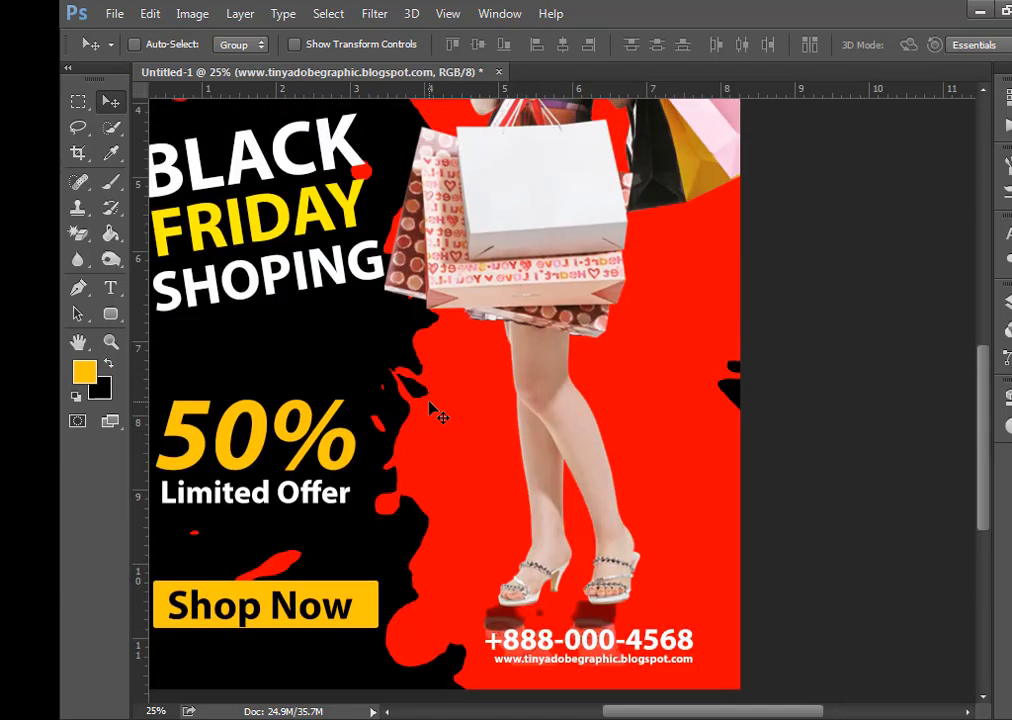
{"action": "scroll", "coordinate": [442, 408], "scroll_direction": "up", "scroll_amount": 5}
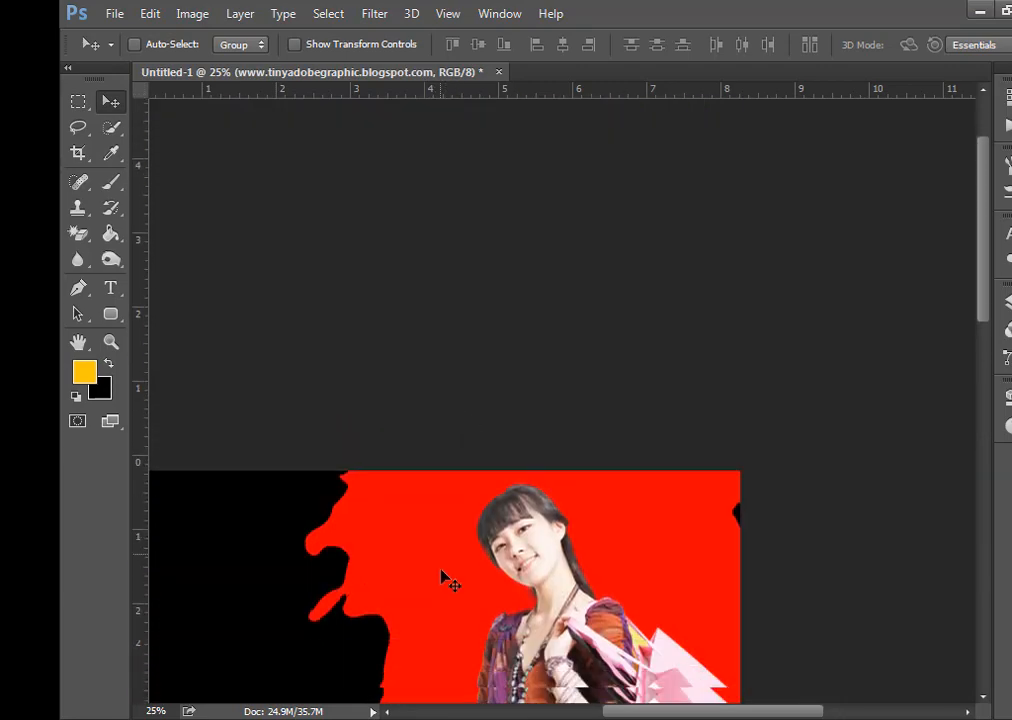
{"action": "scroll", "coordinate": [445, 578], "scroll_direction": "down", "scroll_amount": 6}
{"action": "key", "text": "ctrl+minus"}
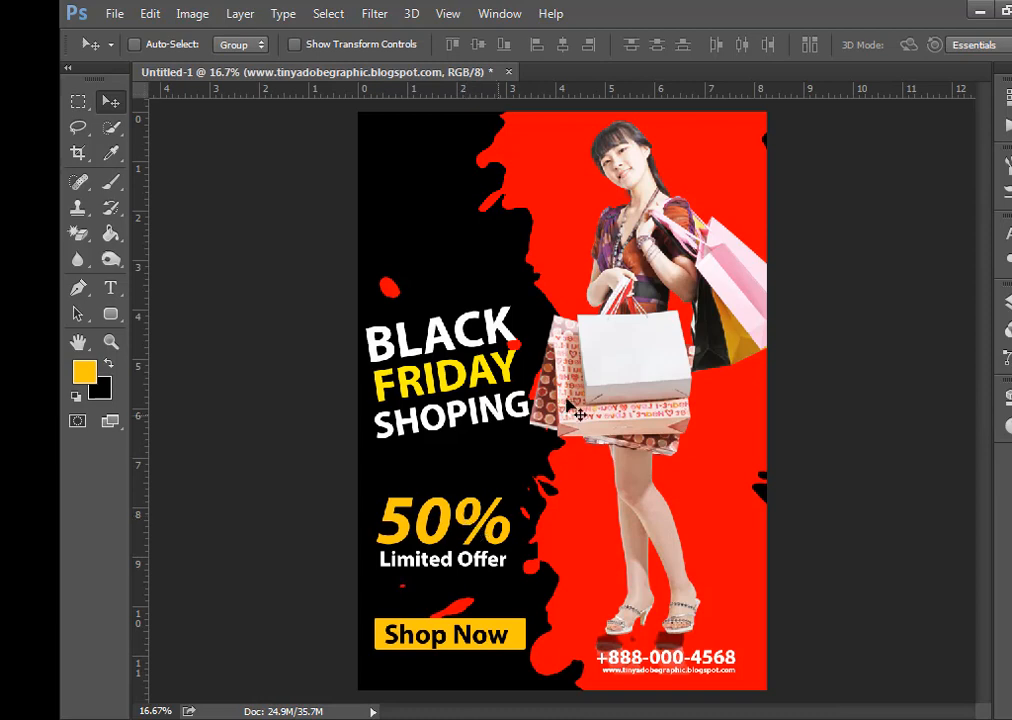
{"action": "key", "text": "t"}
{"action": "left_click", "coordinate": [521, 148]}
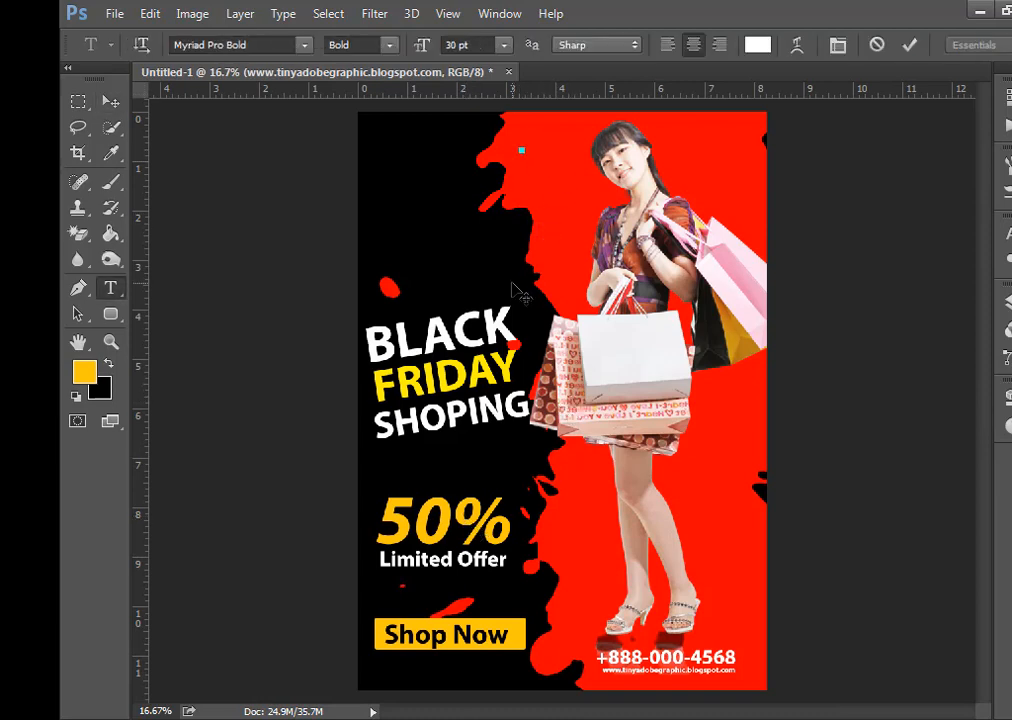
{"action": "type", "text": "FREEPSD"}
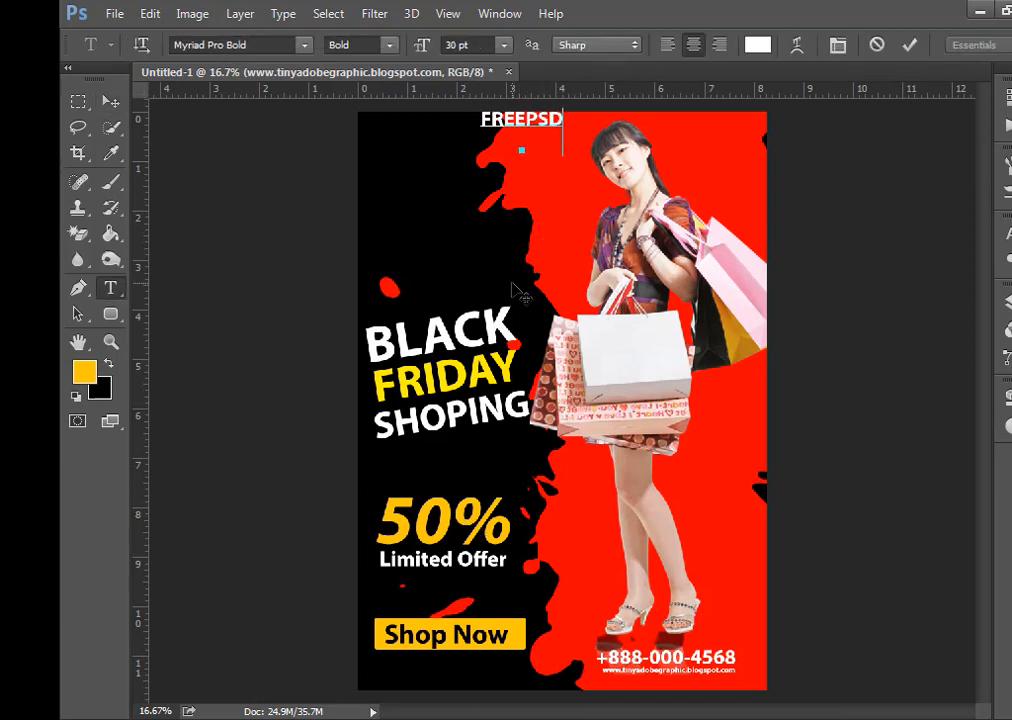
{"action": "type", "text": " PLA"}
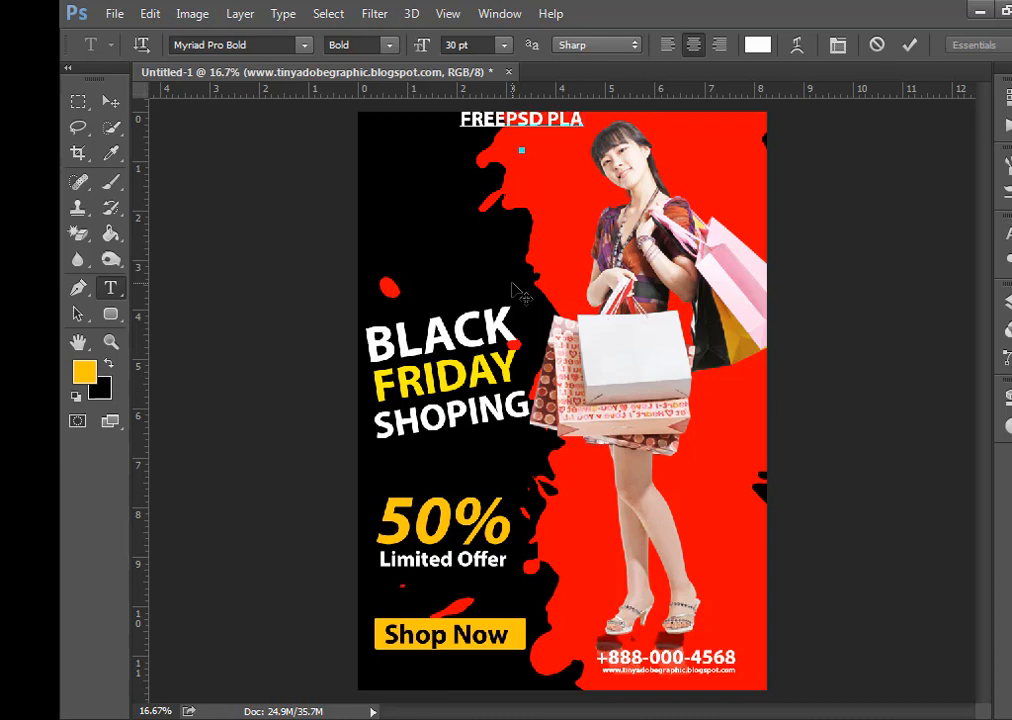
{"action": "type", "text": "NET"}
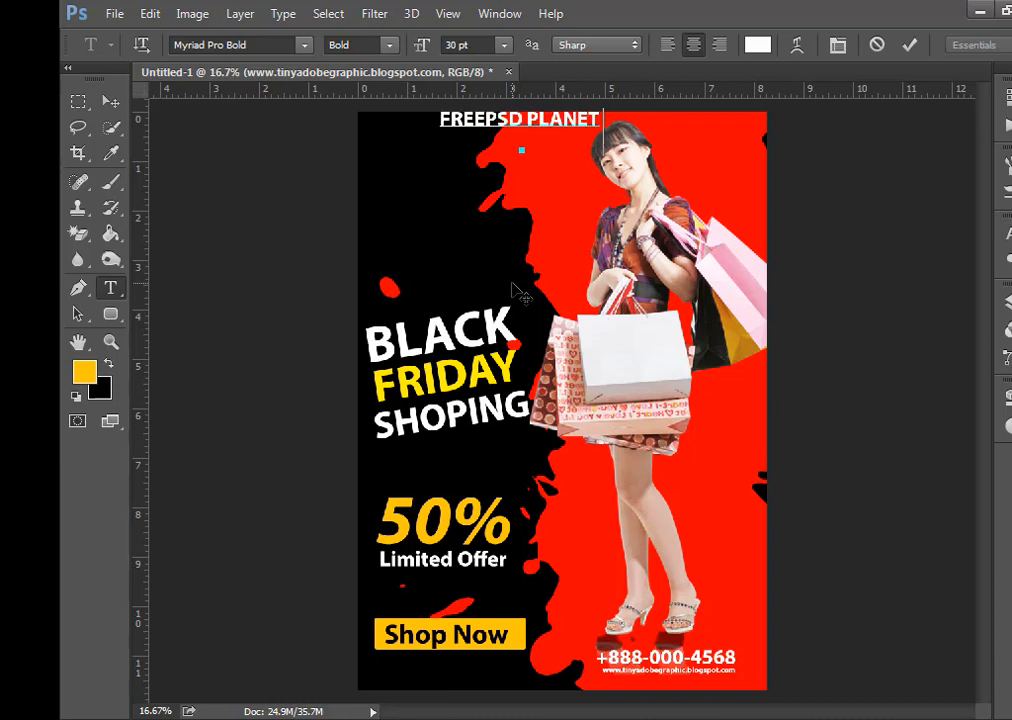
{"action": "left_click_drag", "start_coordinate": [604, 330], "coordinate": [704, 347]}
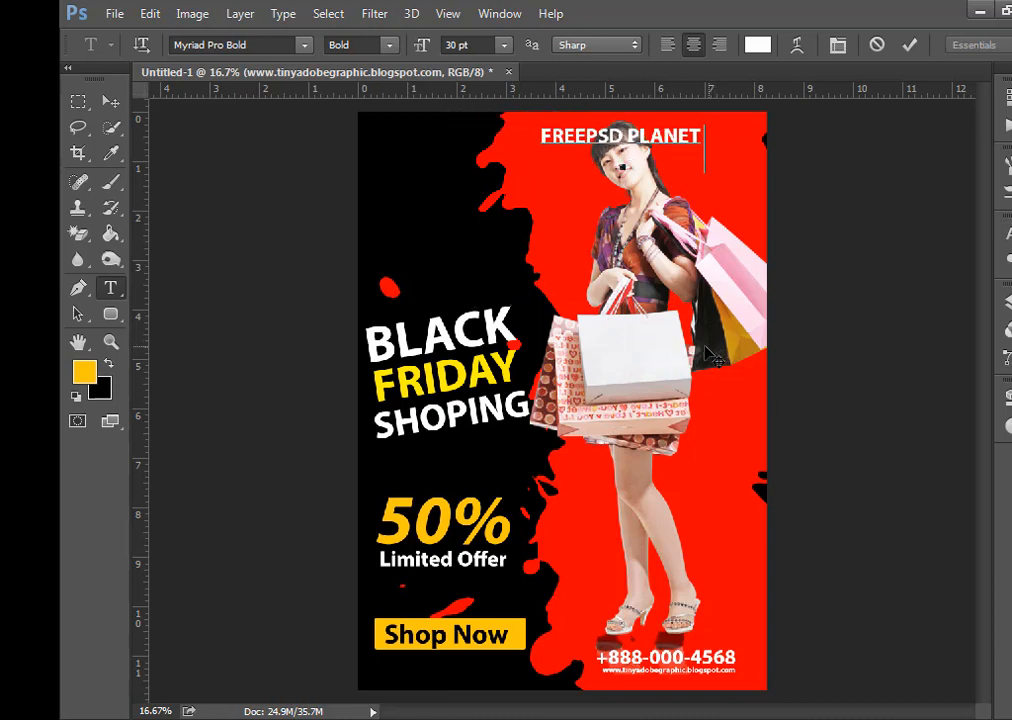
{"action": "left_click", "coordinate": [908, 44]}
- Reorder the FREEPSD PLANET text layer behind the woman, directly above the red paint splash layer
{"action": "left_click", "coordinate": [1007, 300]}
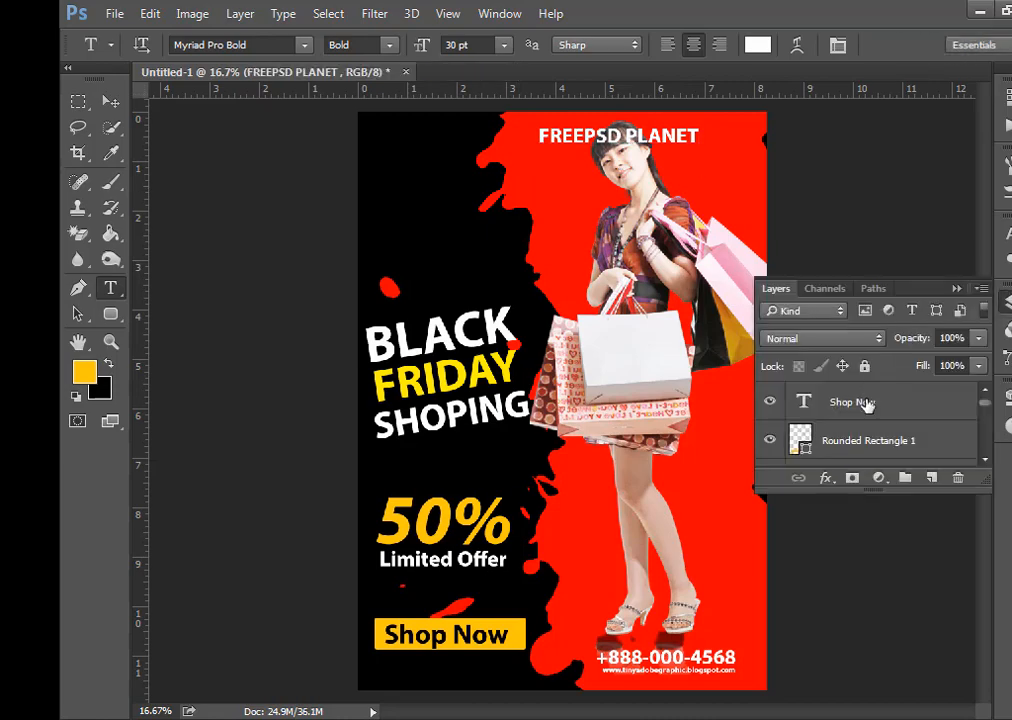
{"action": "left_click", "coordinate": [111, 101]}
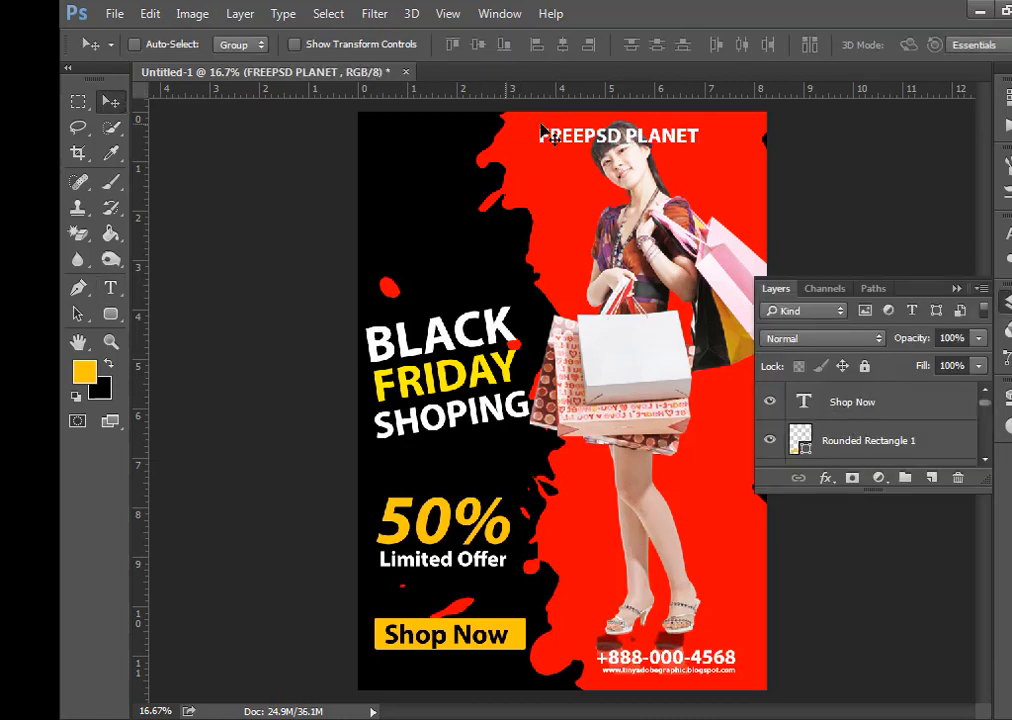
{"action": "scroll", "coordinate": [915, 422], "scroll_direction": "down", "scroll_amount": 2}
{"action": "mouse_move", "coordinate": [910, 440]}
{"action": "left_mouse_down"}
{"action": "mouse_move", "coordinate": [888, 492]}
{"action": "mouse_move", "coordinate": [890, 432]}
{"action": "left_mouse_up"}
- Enlarge the FREEPSD PLANET text proportionally and reposition it across the red area behind the woman's head
{"action": "key", "text": "ctrl+t"}
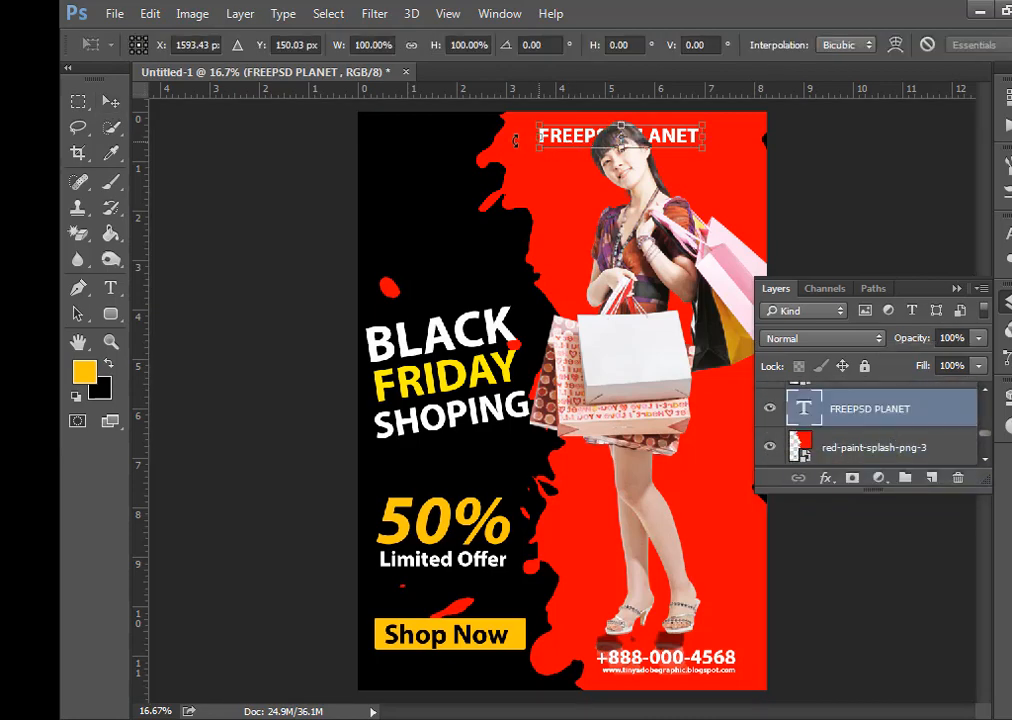
{"action": "left_click_drag", "start_coordinate": [540, 133], "coordinate": [508, 134]}
{"action": "left_click_drag", "start_coordinate": [517, 142], "coordinate": [536, 147]}
{"action": "key", "text": "Return"}
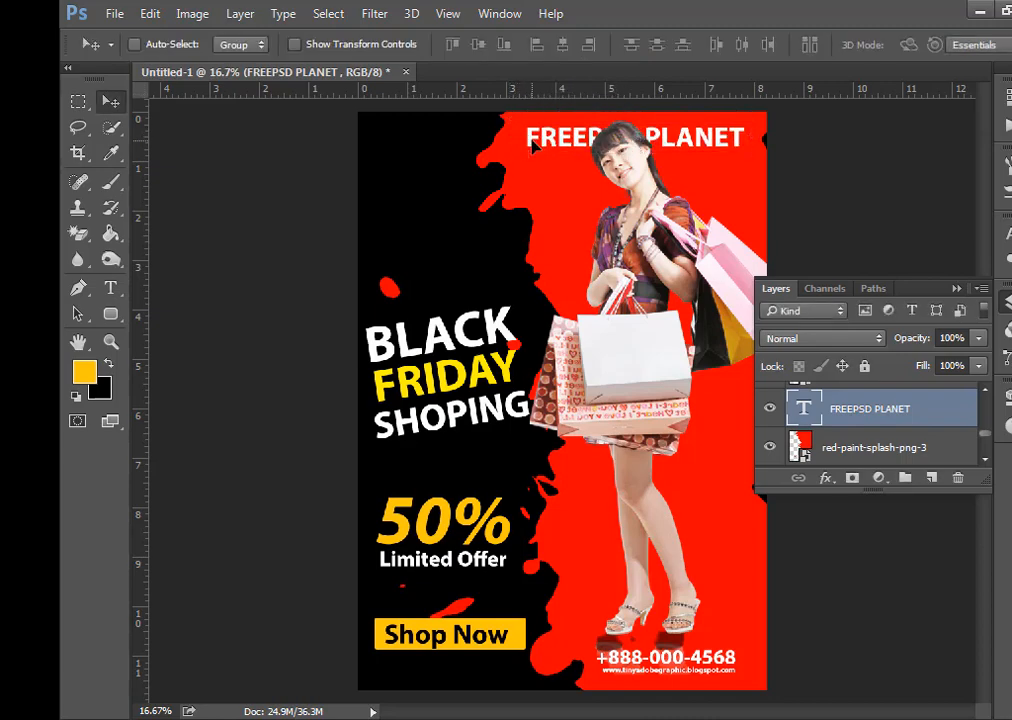
- Move the FREEPSD PLANET text up to the poster's top edge and nudge the woman slightly down
{"action": "left_click_drag", "start_coordinate": [617, 152], "coordinate": [549, 127]}
{"action": "left_click", "coordinate": [658, 264], "text": "ctrl"}
{"action": "left_click_drag", "start_coordinate": [658, 264], "coordinate": [652, 261]}
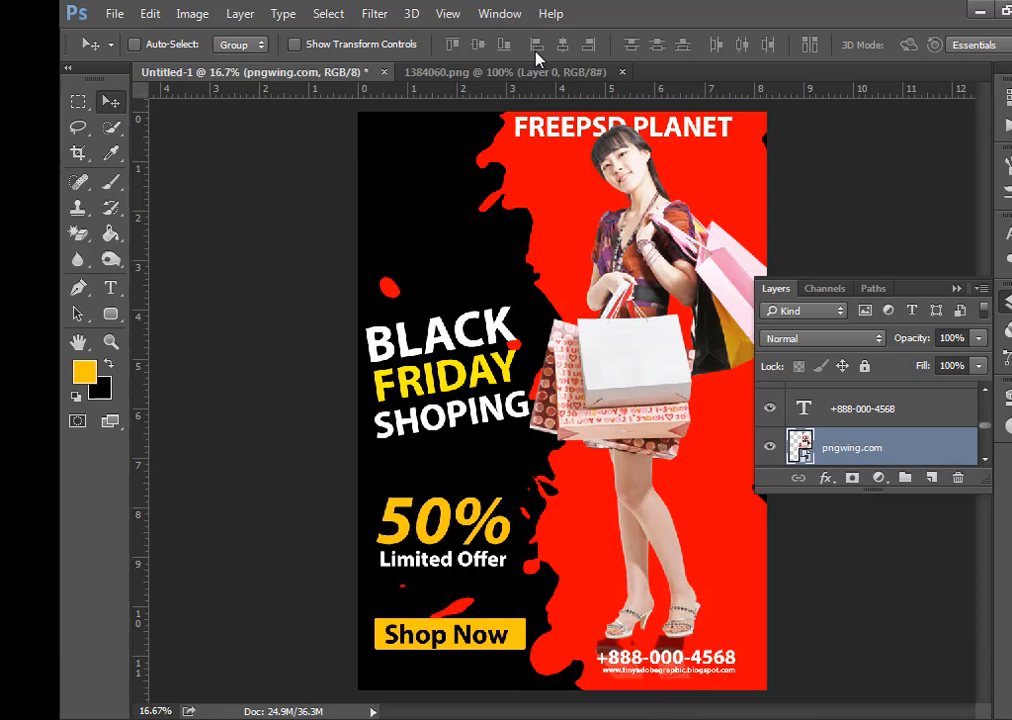
- Copy the YouTube logo from 1384060.png into the poster and scale it to a small icon in the upper-left corner
{"action": "left_click", "coordinate": [525, 72]}
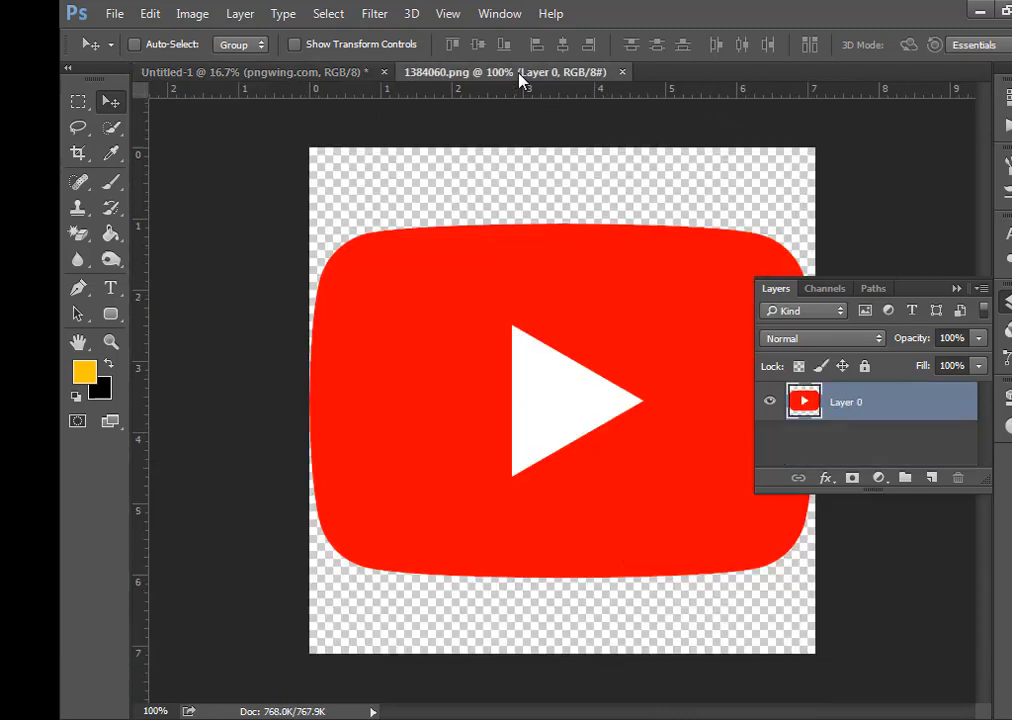
{"action": "left_click_drag", "start_coordinate": [438, 270], "coordinate": [411, 160]}
{"action": "key", "text": "ctrl+t"}
{"action": "key", "text": "Return"}
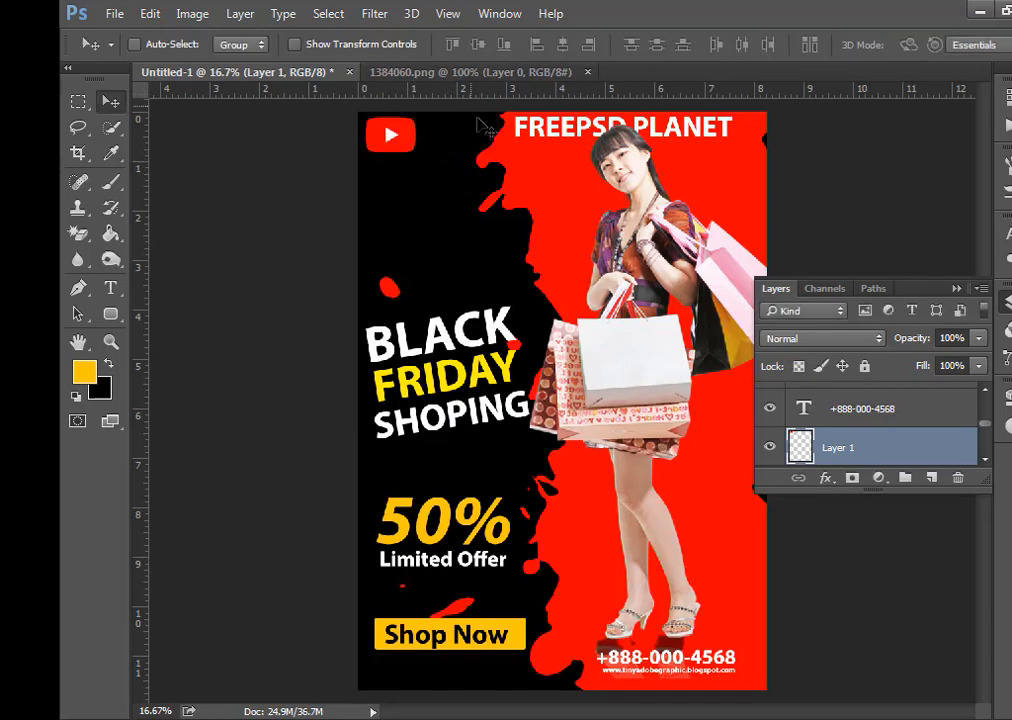
- Move the FREEPSD PLANET text beside the YouTube logo and shrink the logo to match the text height
{"action": "left_click_drag", "start_coordinate": [527, 133], "coordinate": [469, 142]}
{"action": "mouse_move", "coordinate": [387, 144]}
{"action": "left_mouse_down"}
{"action": "mouse_move", "coordinate": [411, 144]}
{"action": "mouse_move", "coordinate": [390, 141]}
{"action": "mouse_move", "coordinate": [390, 118]}
{"action": "mouse_move", "coordinate": [382, 129]}
{"action": "mouse_move", "coordinate": [398, 130]}
{"action": "left_mouse_up"}
{"action": "key", "text": "ctrl+t"}
{"action": "key", "text": "Return"}
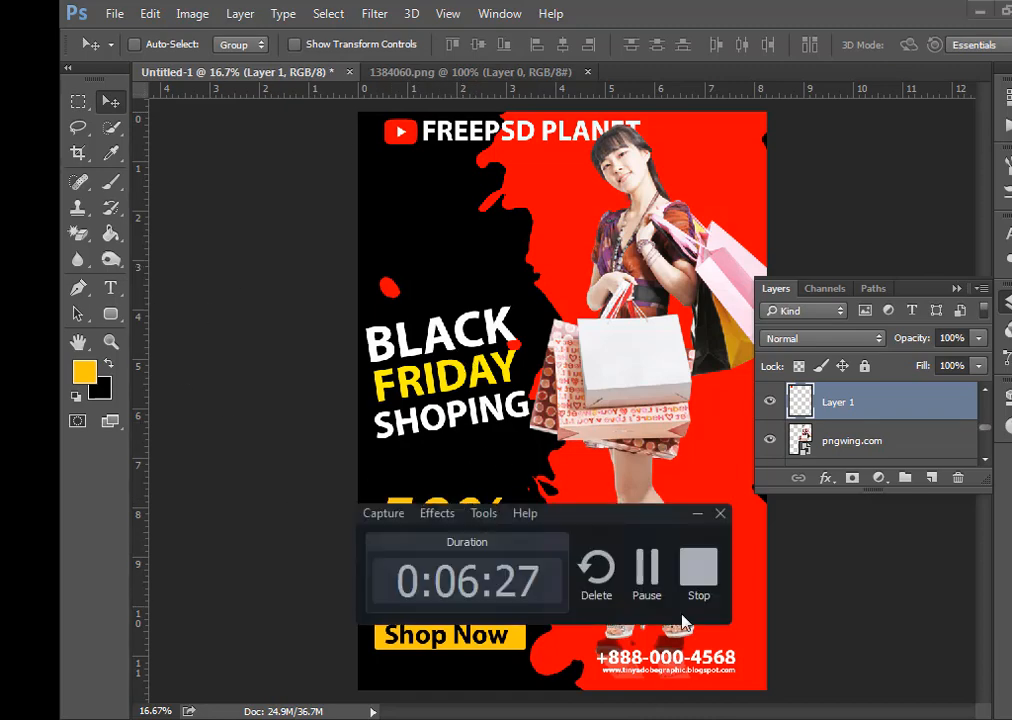
{"action": "left_click", "coordinate": [675, 612]}
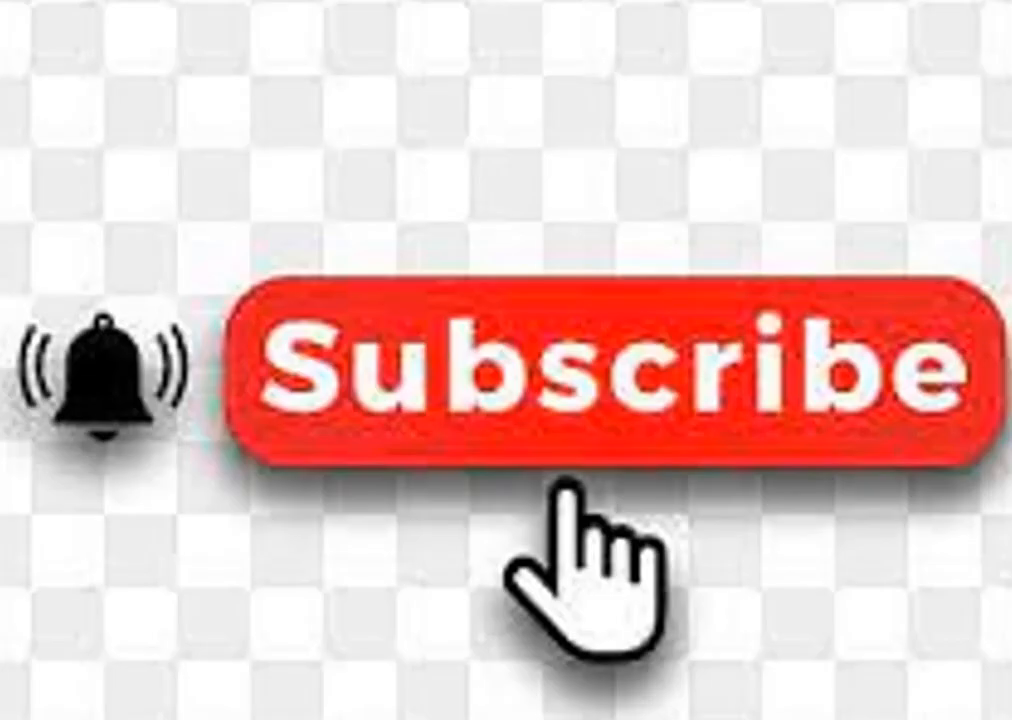